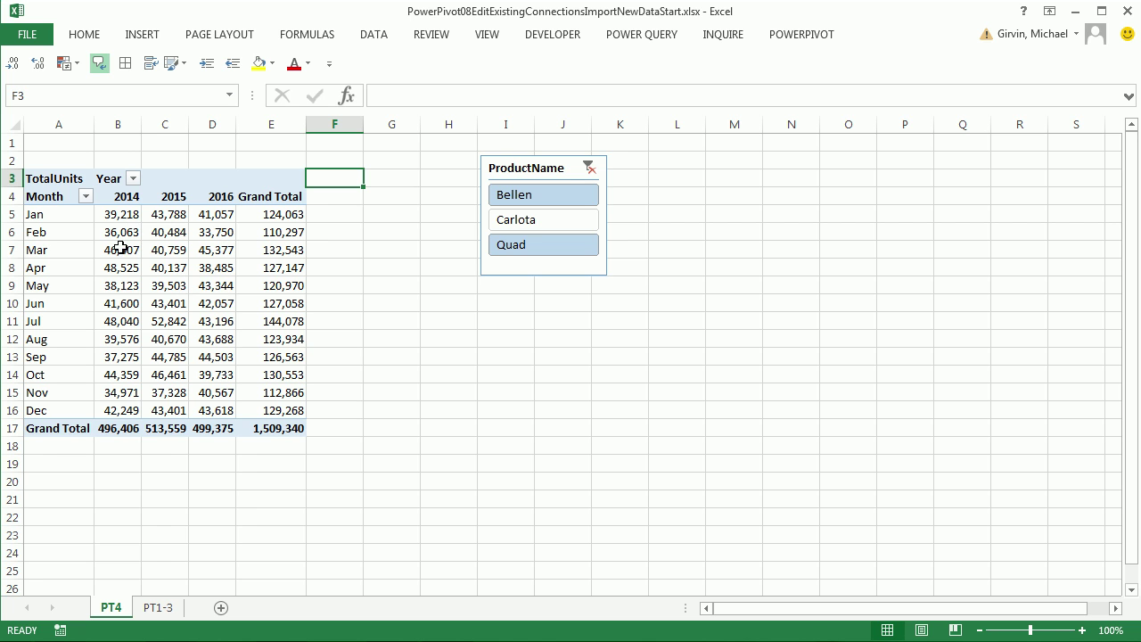
Review the PT4 TotalUnits pivot table, filtered to Bellen and Quad, before leaving it
mouse_move(162, 241)
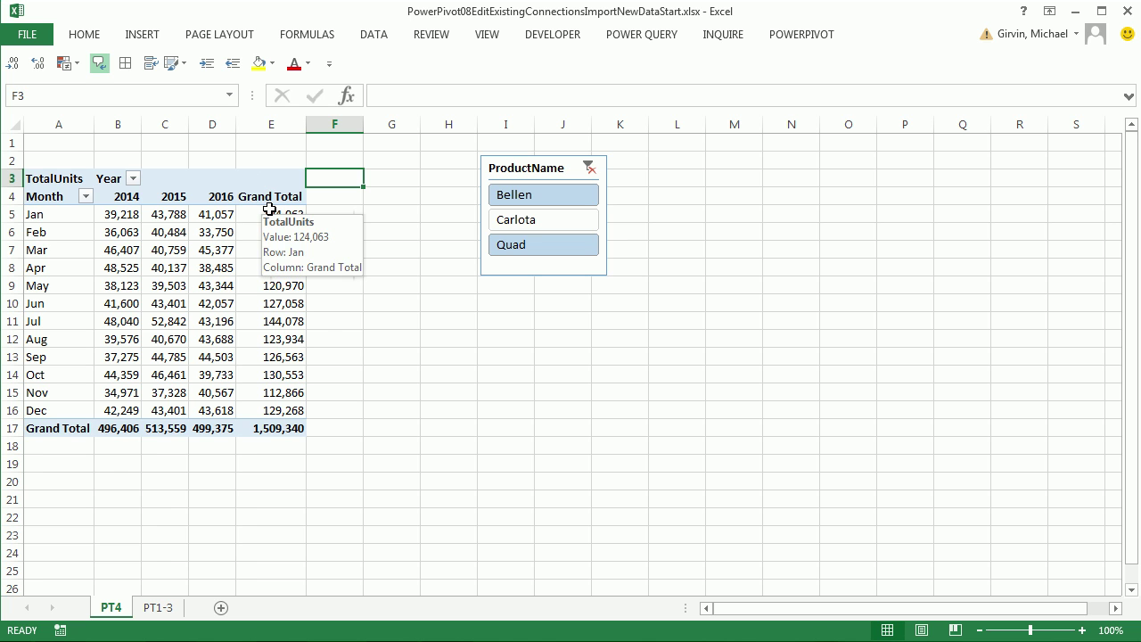
mouse_move(265, 216)
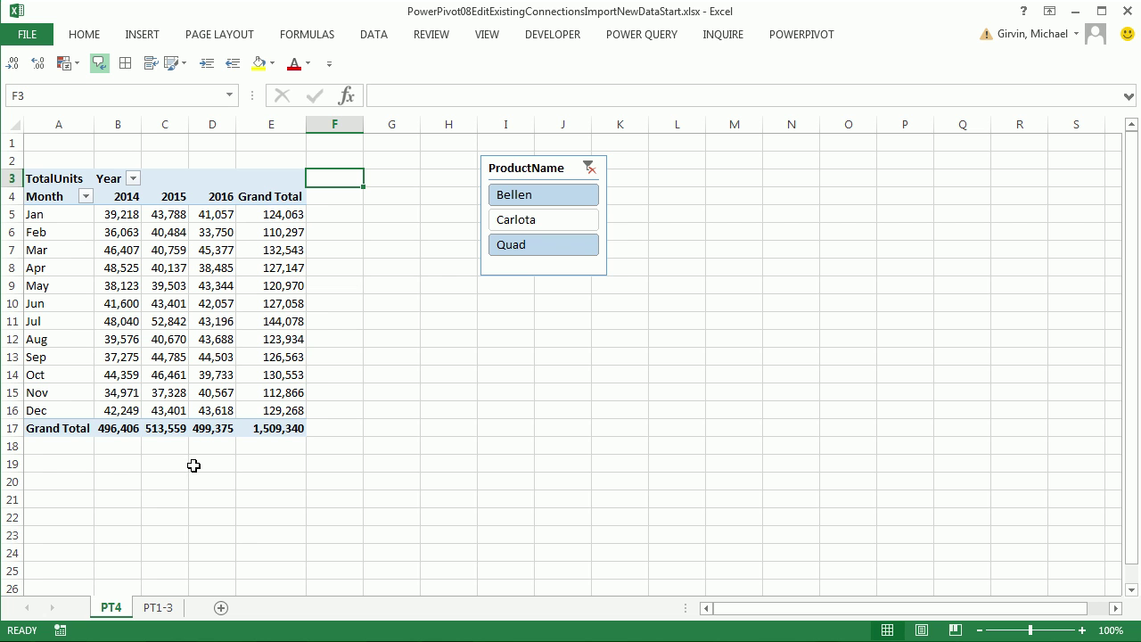
On the PT1-3 sheet, insert a blank column at F to push the quarterly pivots right
click(159, 608)
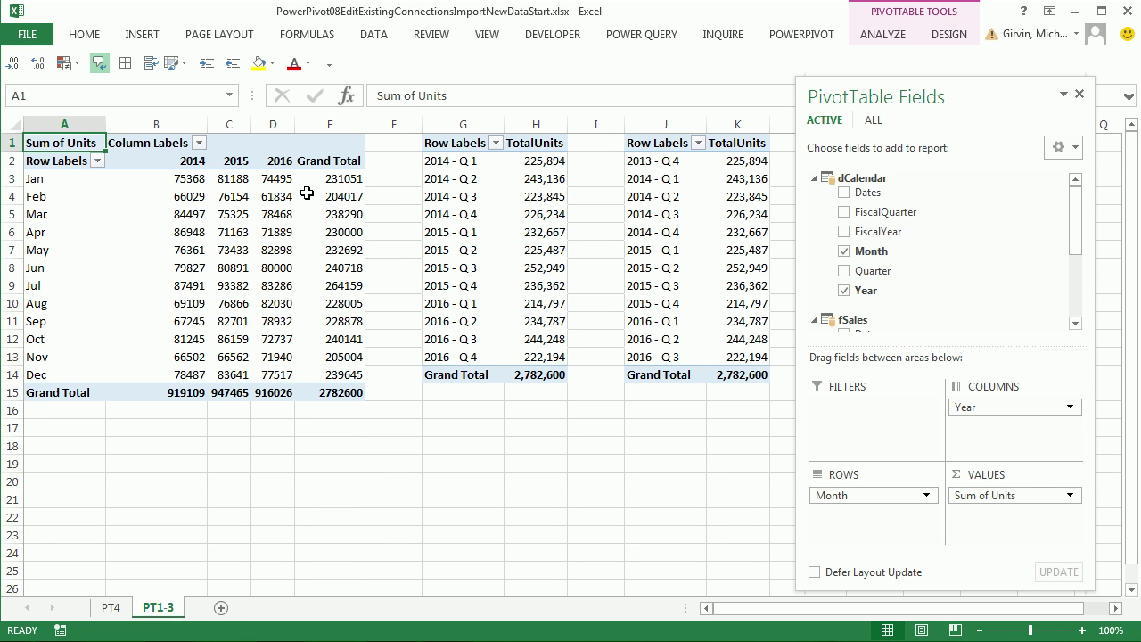
mouse_move(307, 192)
click(410, 124)
right_click(410, 124)
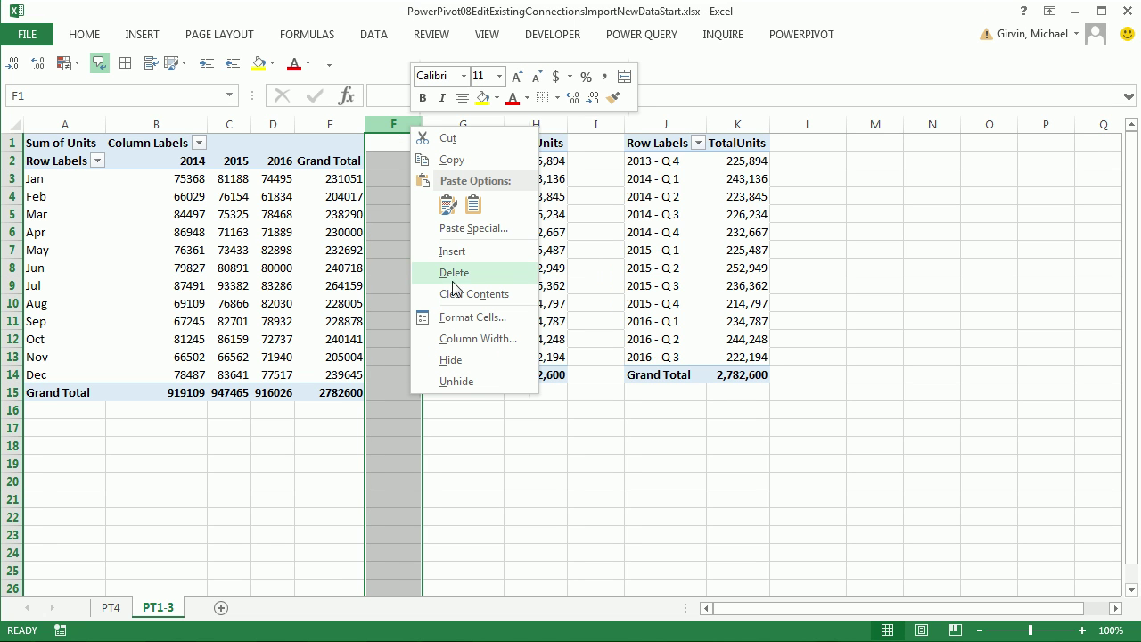
click(455, 253)
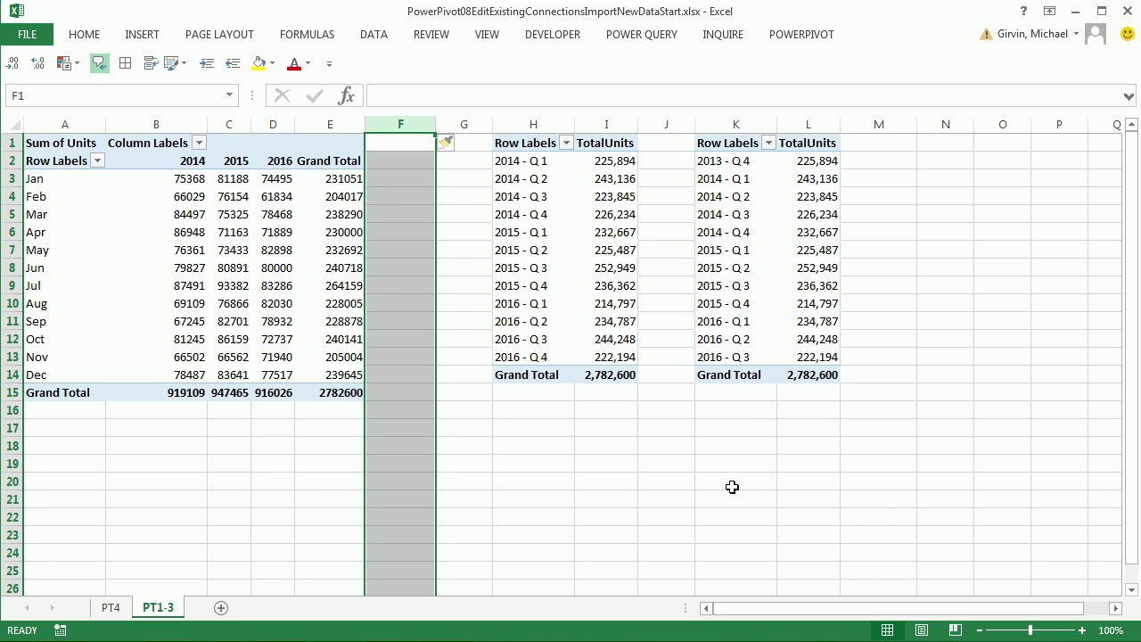
Open the PowerPivot data model and confirm dCalendar's dates end at 12/31/2016
click(417, 431)
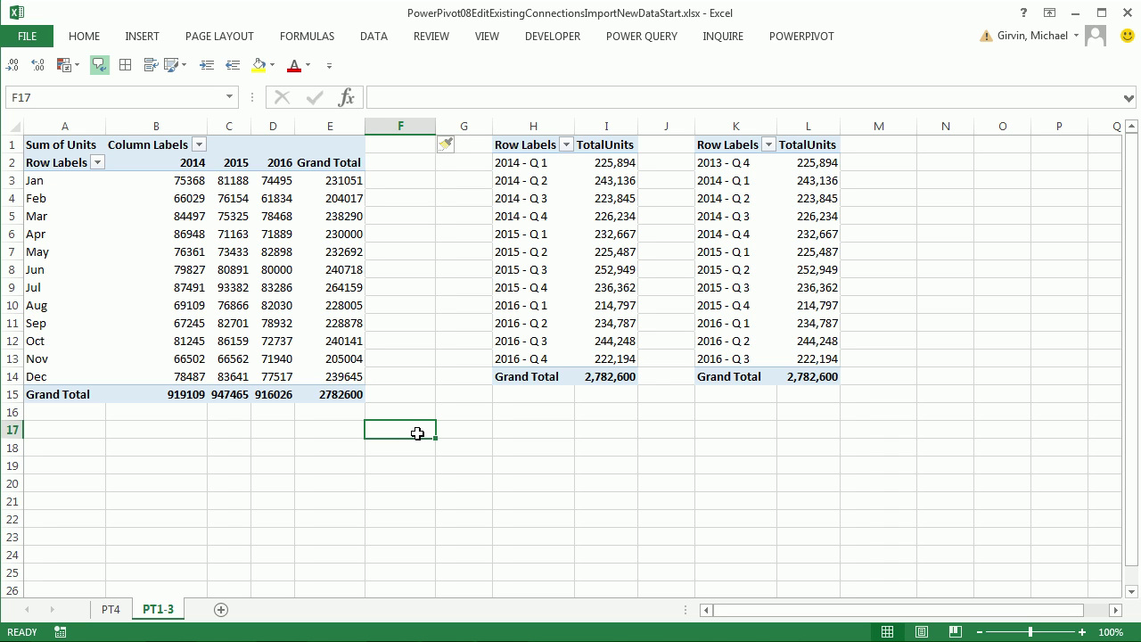
key(alt)
key(b)
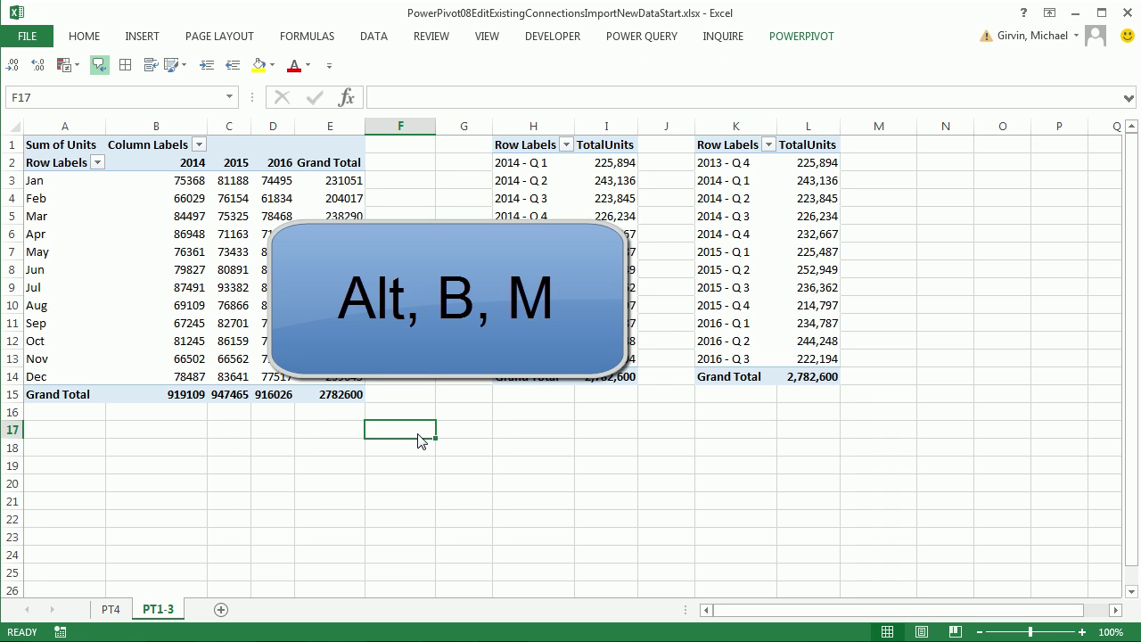
key(m)
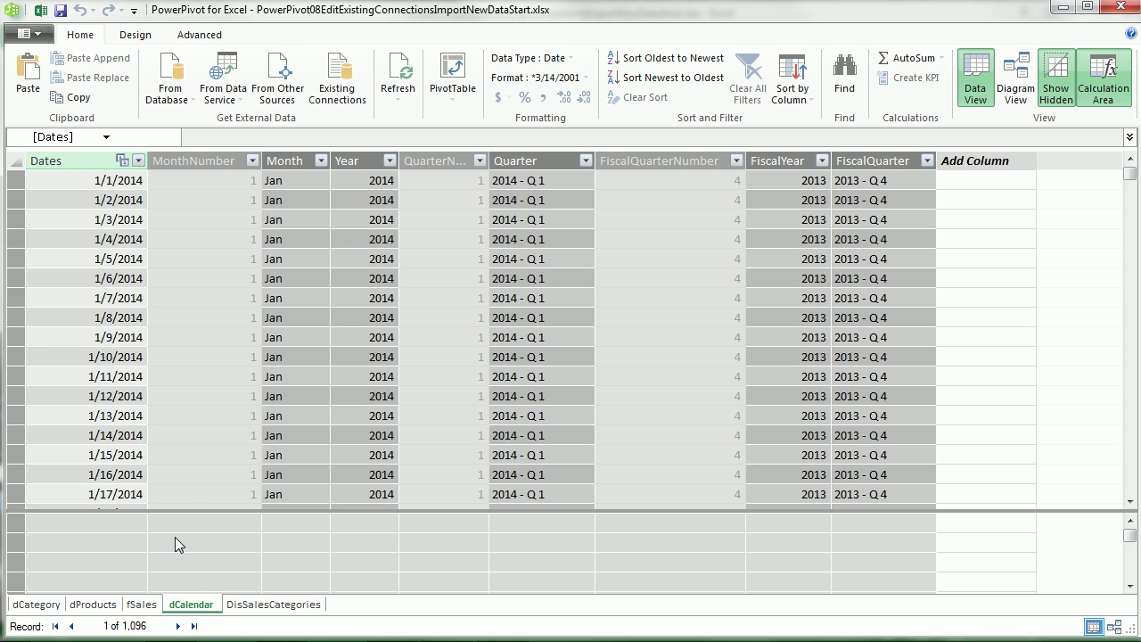
click(111, 457)
key(ctrl+Down)
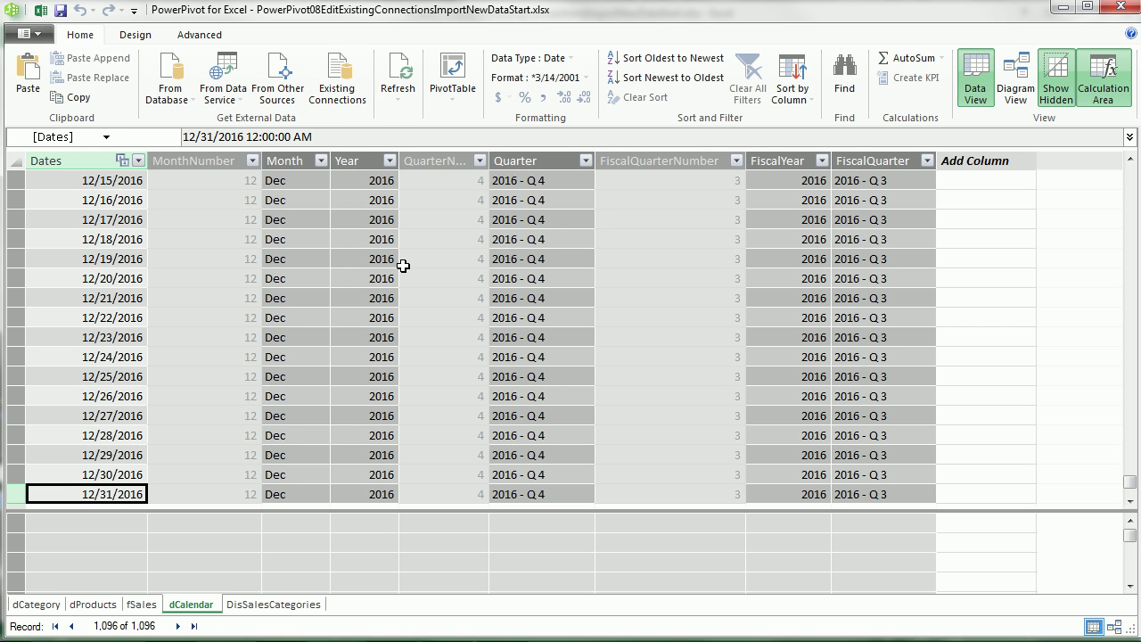
key(alt+Tab)
key(alt+Tab)
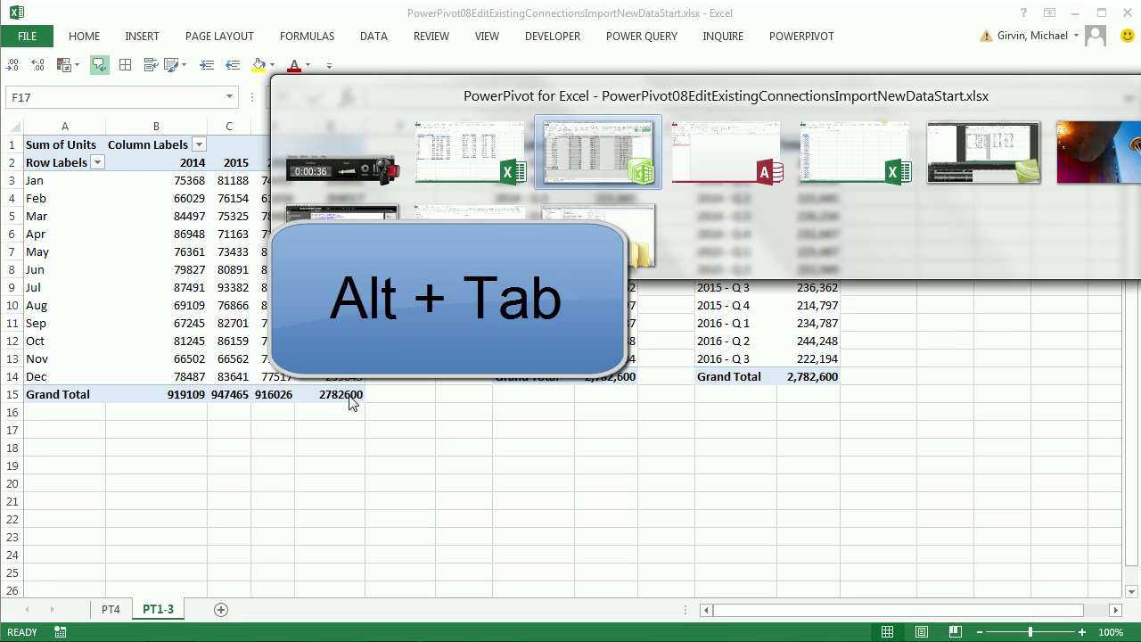
In PowerPivot08-SourceData, find the last Dates entry, 12/31/2016 in row 1097
key(Tab)
key(Tab)
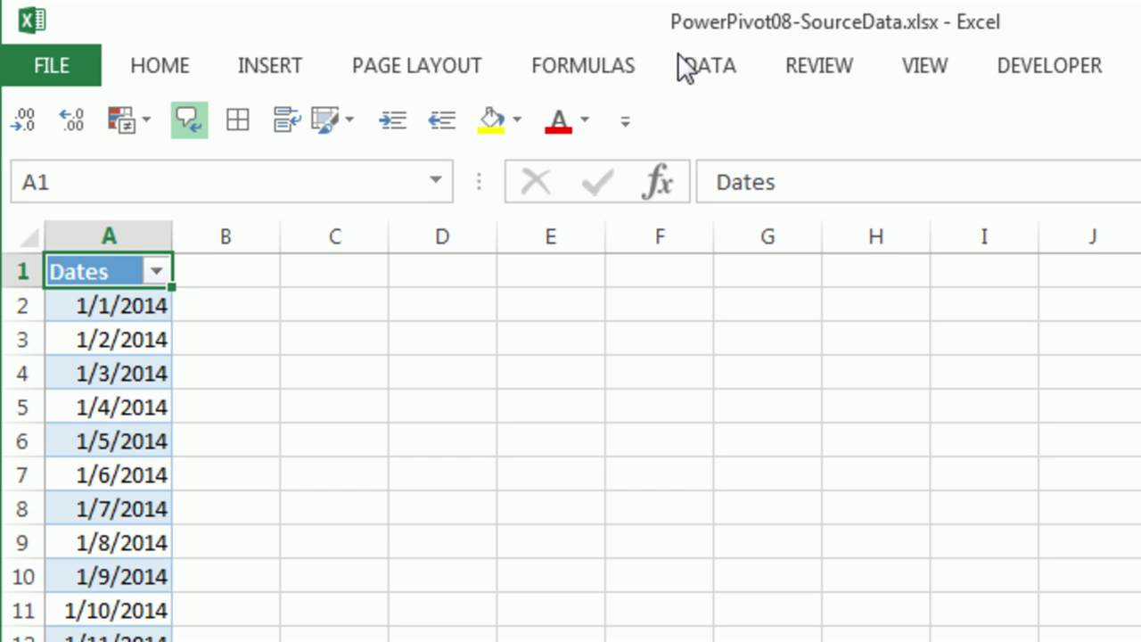
click(134, 339)
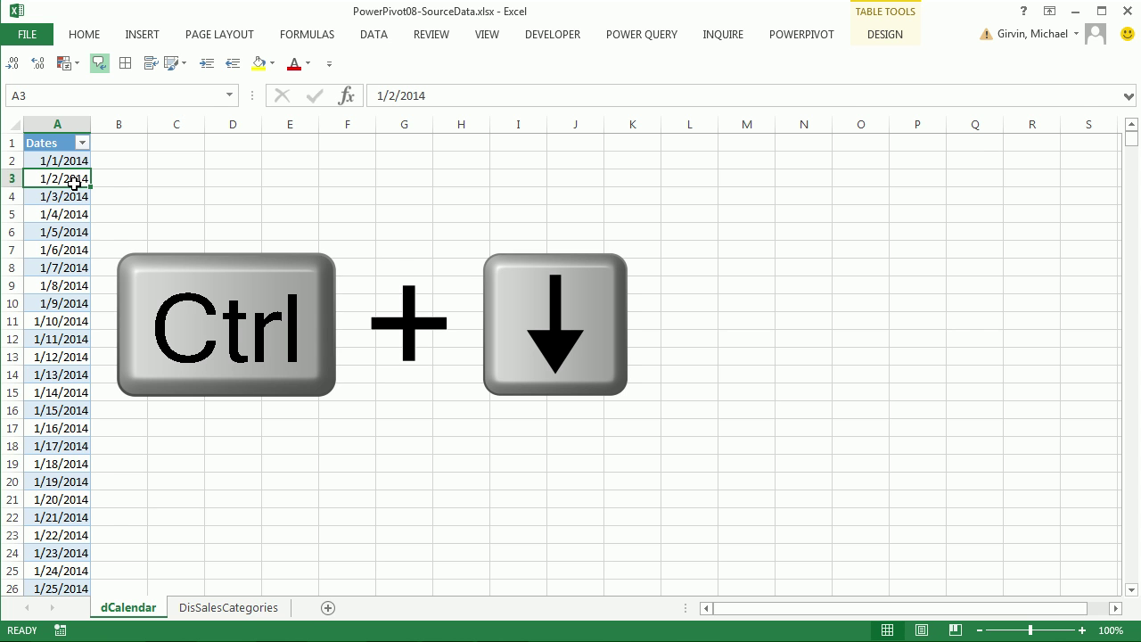
key(ctrl+Down)
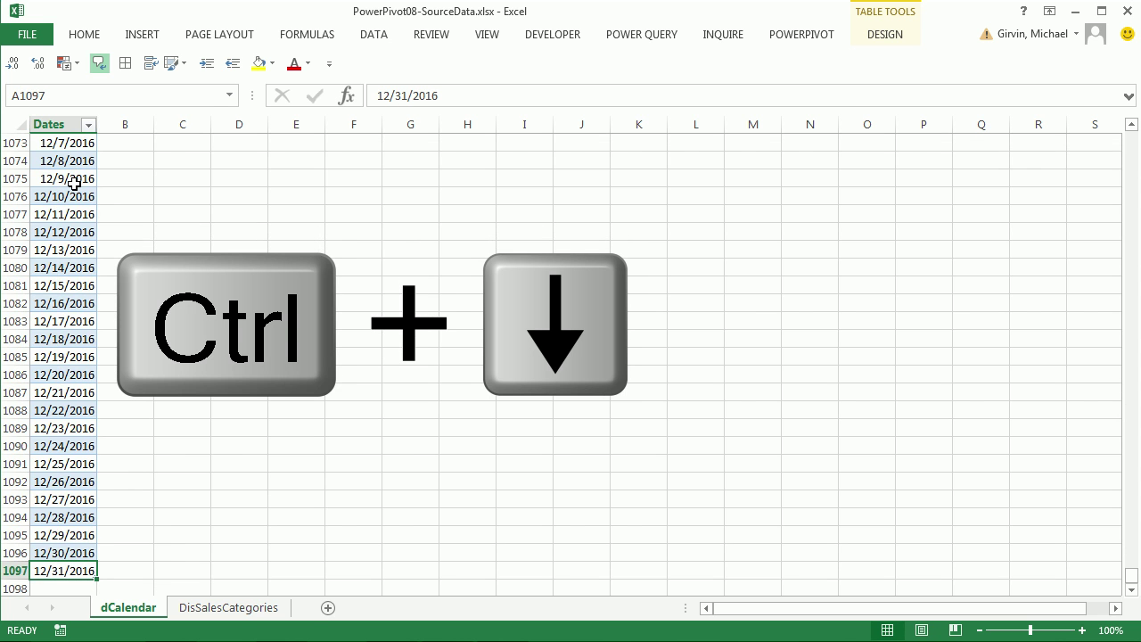
scroll(237, 304, down, 6)
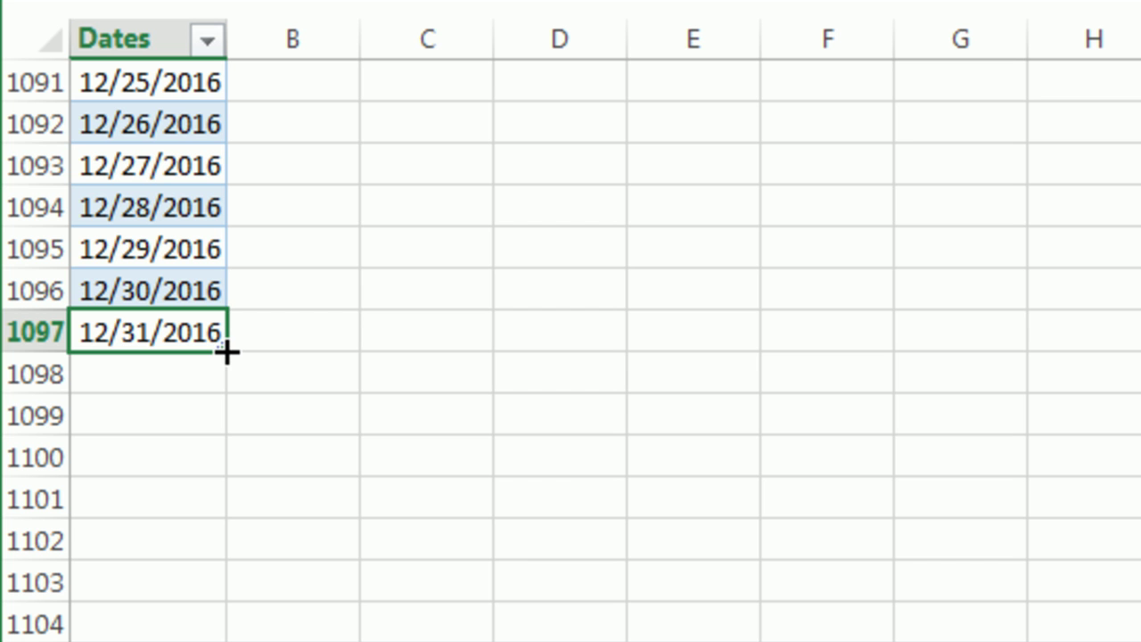
Fill the Dates column down with a daily series through 12/31/2017
drag(223, 349, 256, 375)
right_click(195, 279)
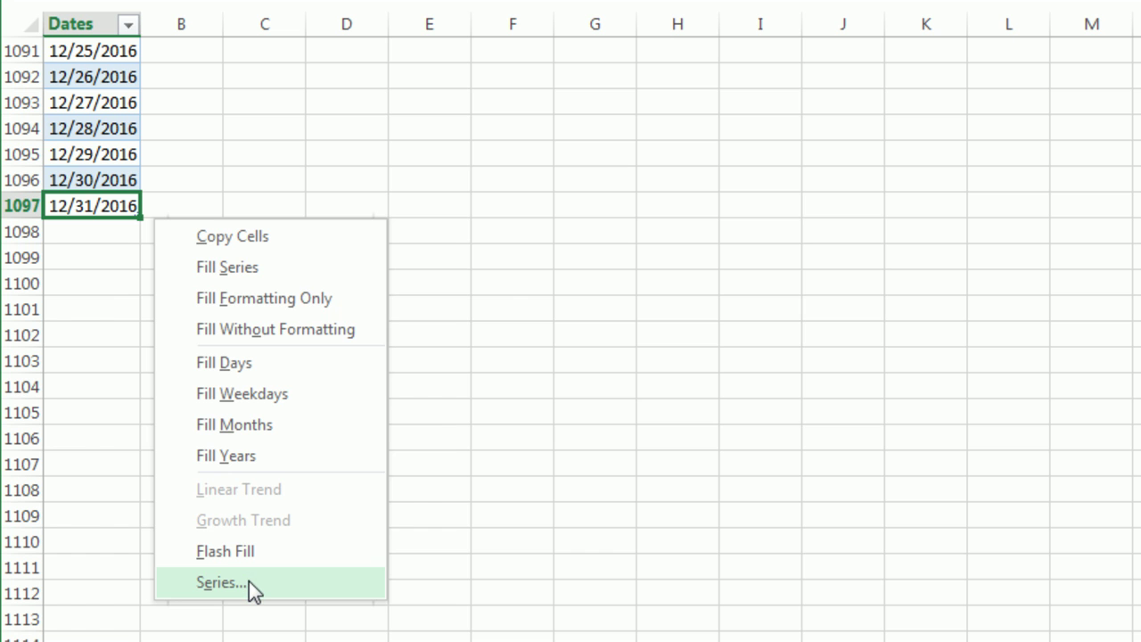
click(249, 582)
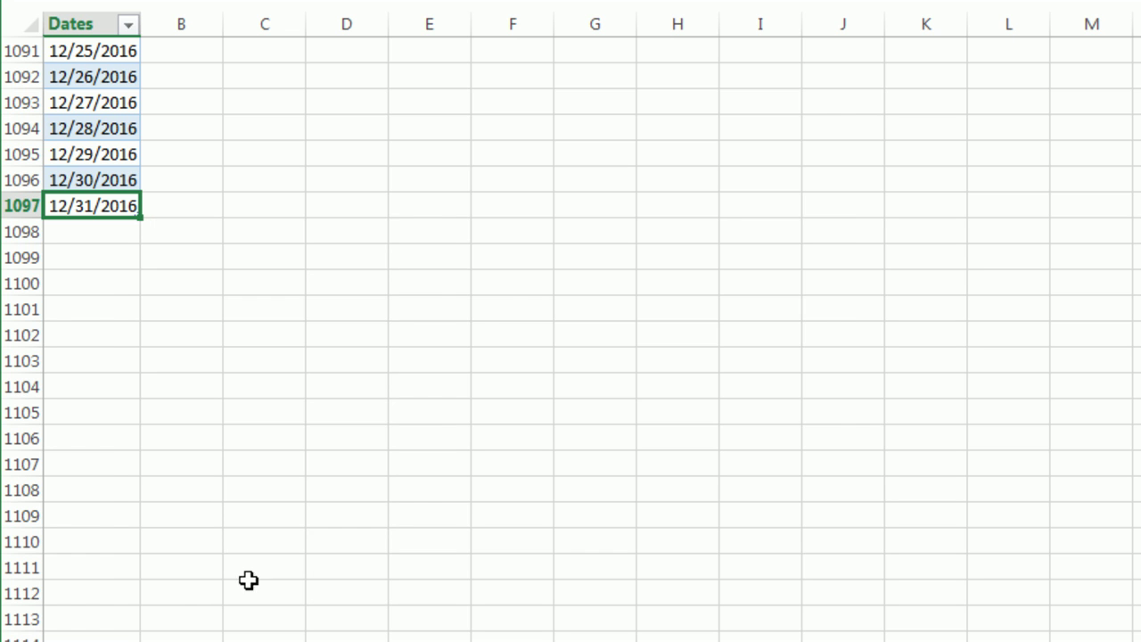
drag(609, 120, 309, 112)
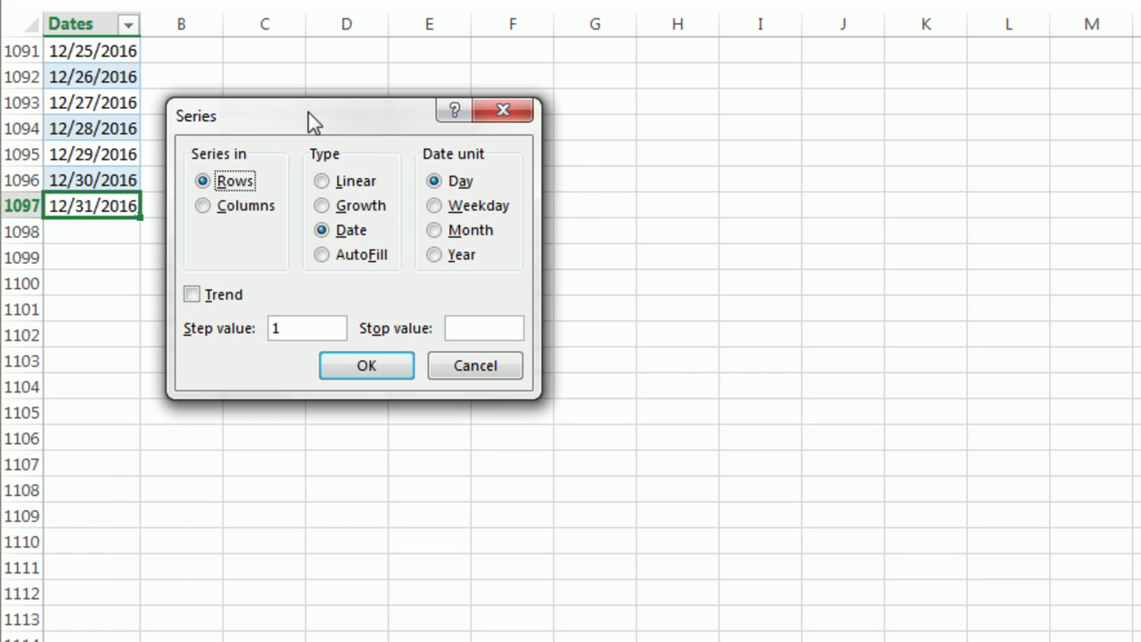
click(214, 211)
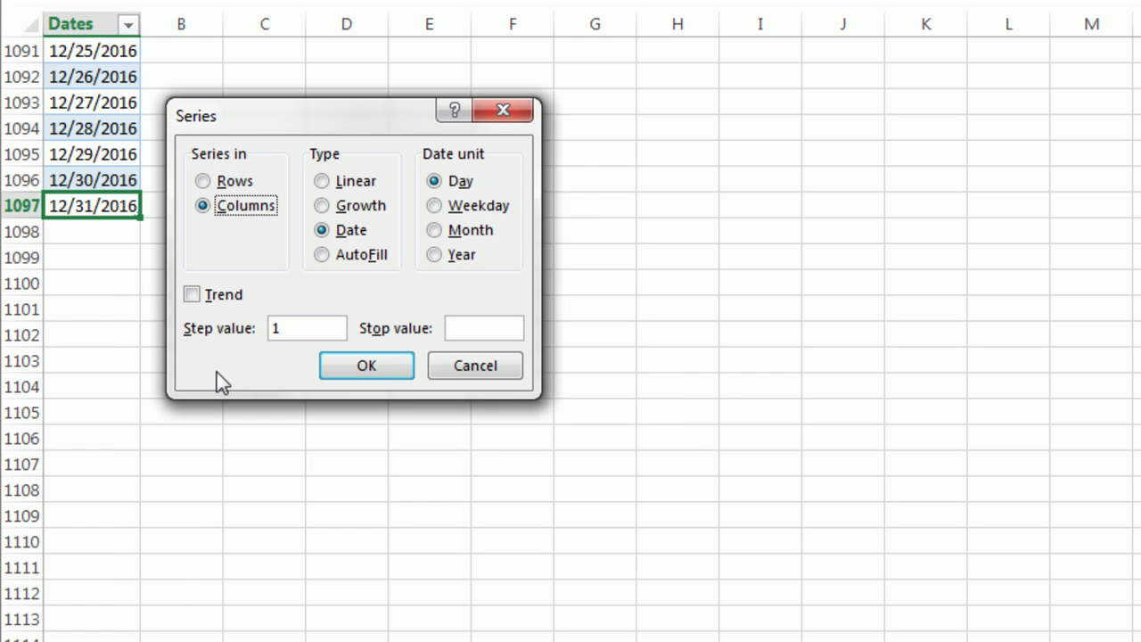
click(489, 330)
text(12/31/)
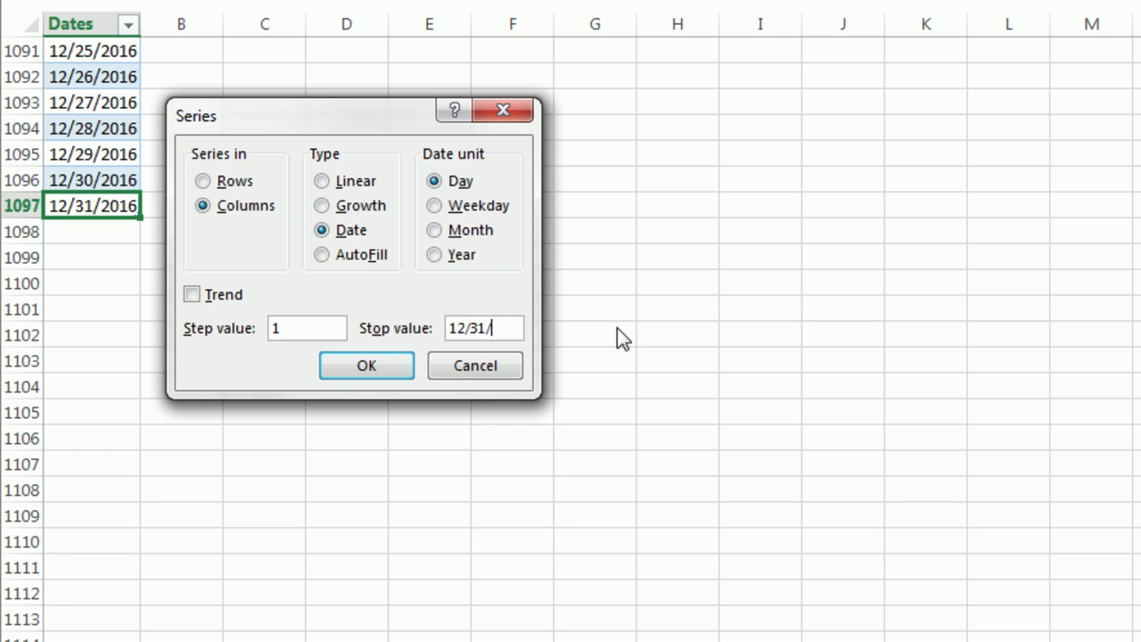
text(2017)
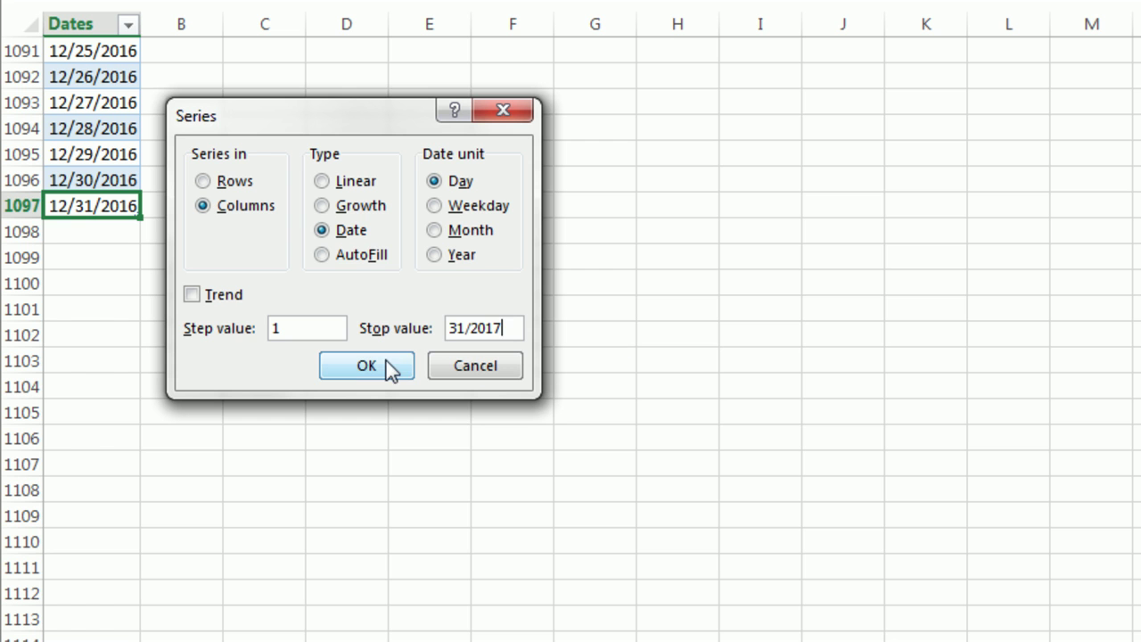
click(385, 368)
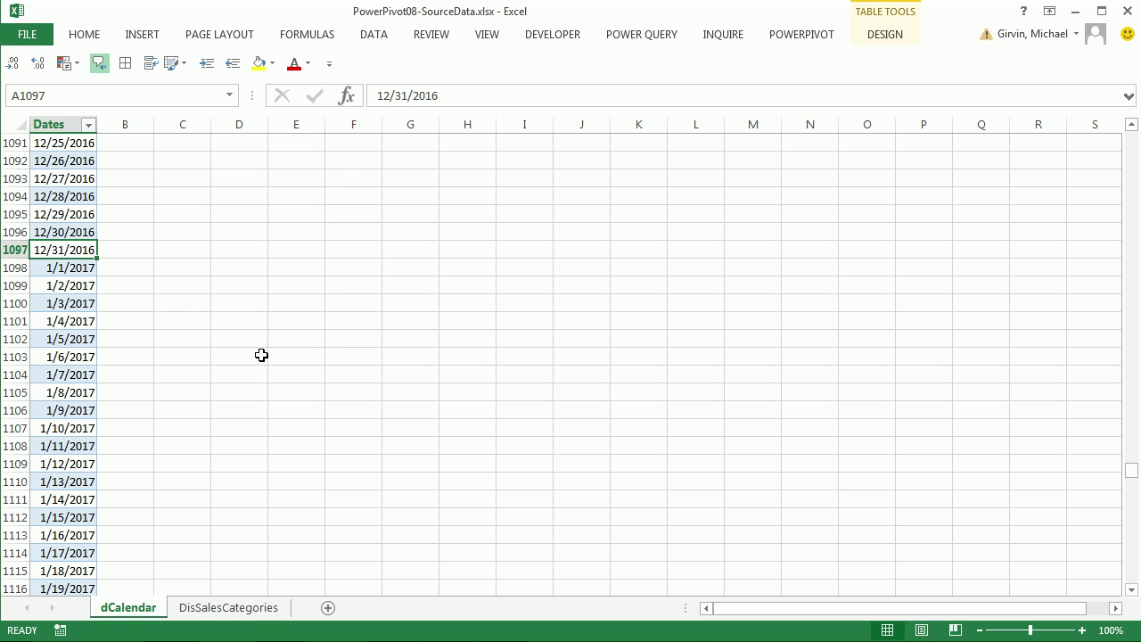
Confirm the dates now end at 12/31/2017 and save the source workbook
key(ctrl+Down)
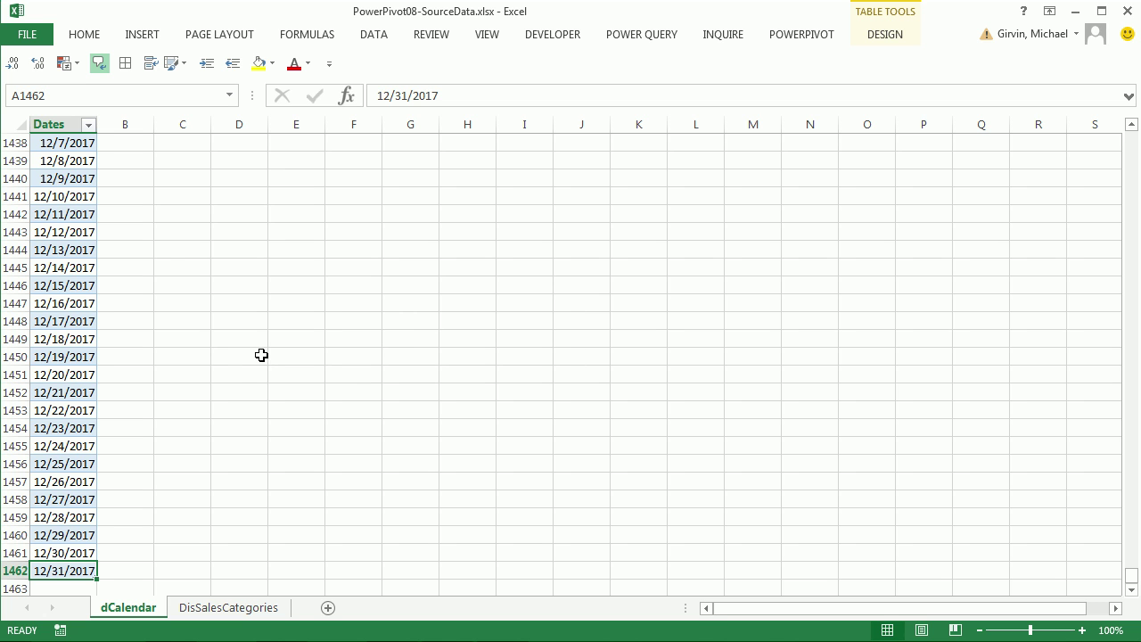
key(ctrl+Home)
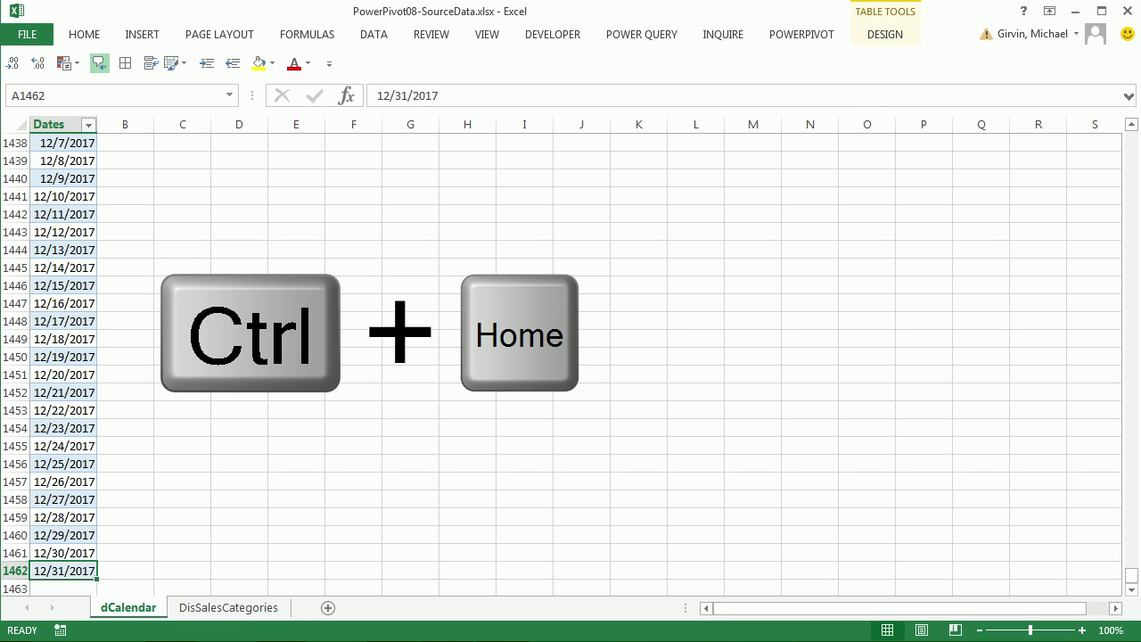
key(ctrl+s)
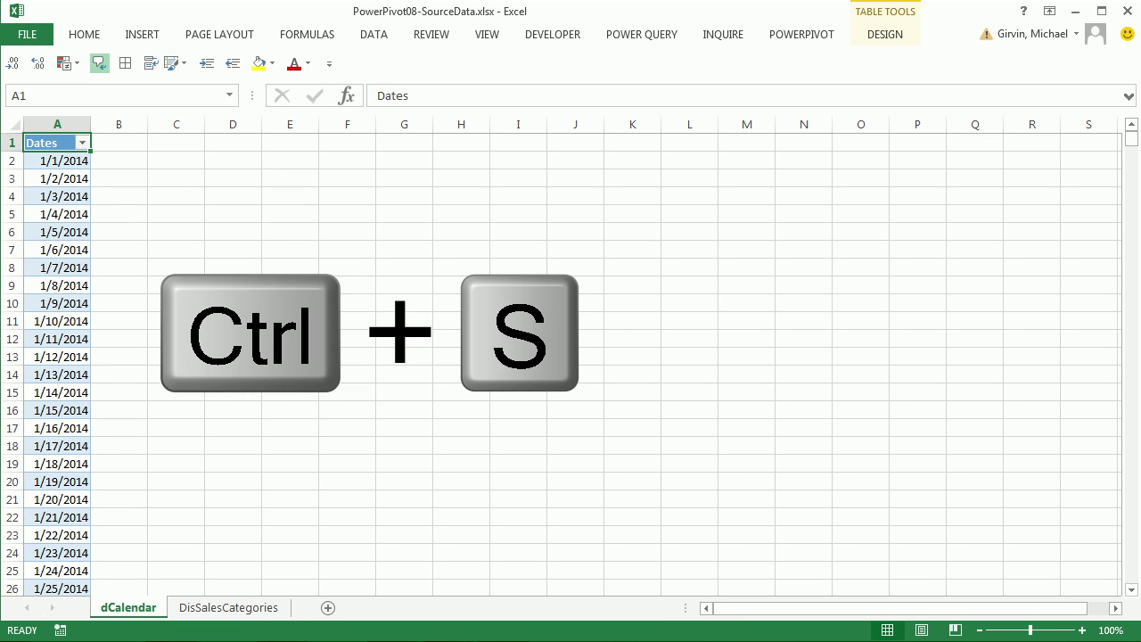
Close the source workbook and check Access's fSales table for 54,530 records with PercentOfSt
click(1128, 13)
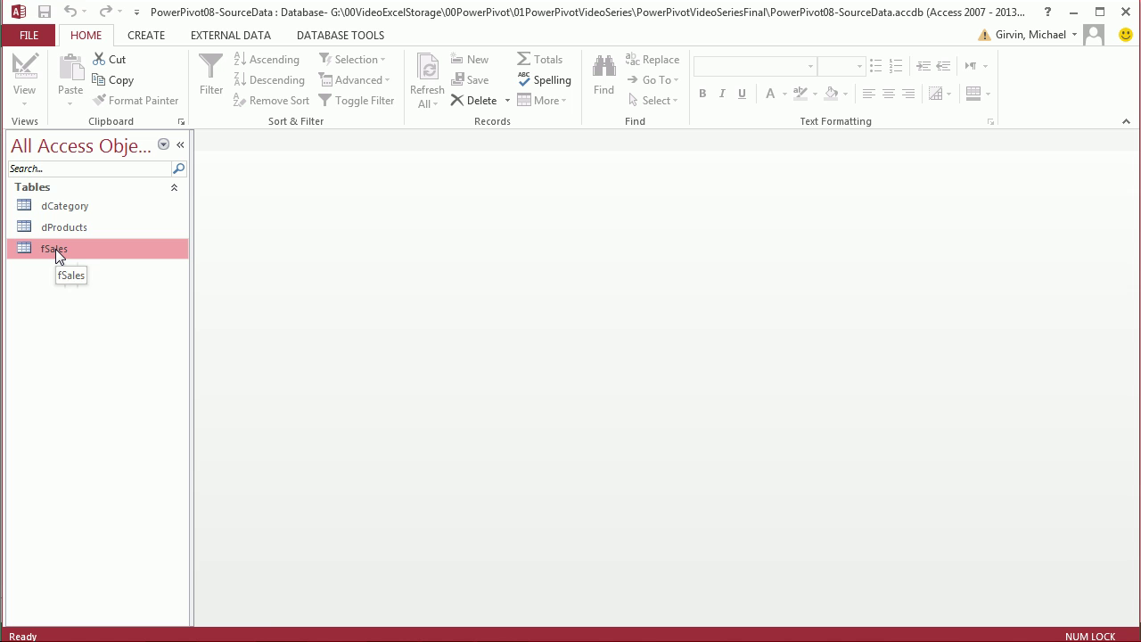
double_click(55, 248)
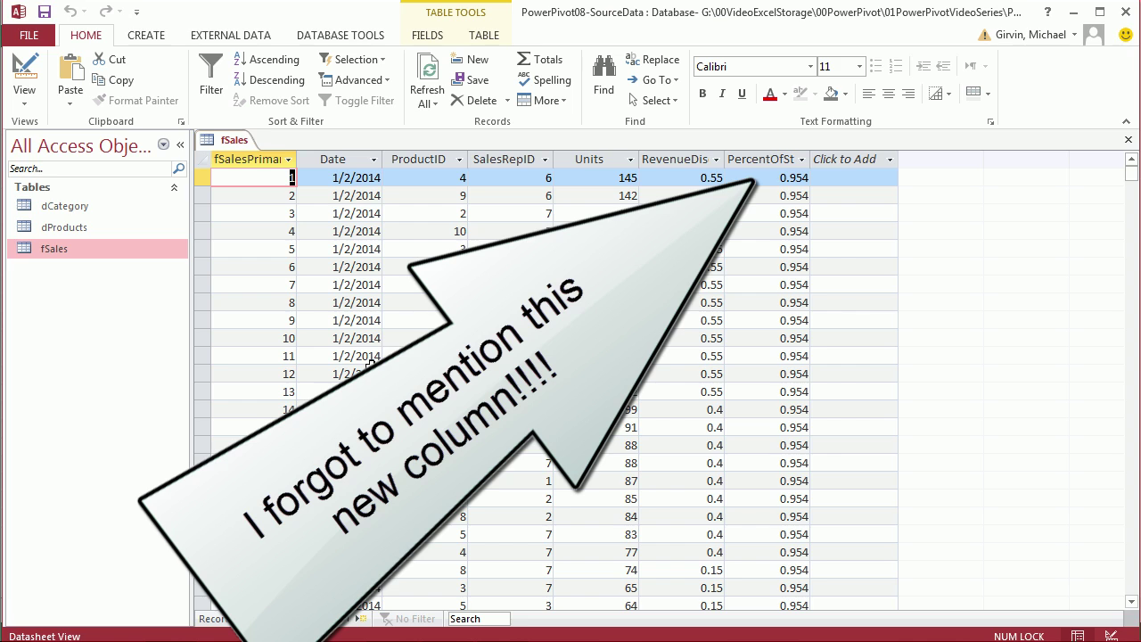
click(772, 62)
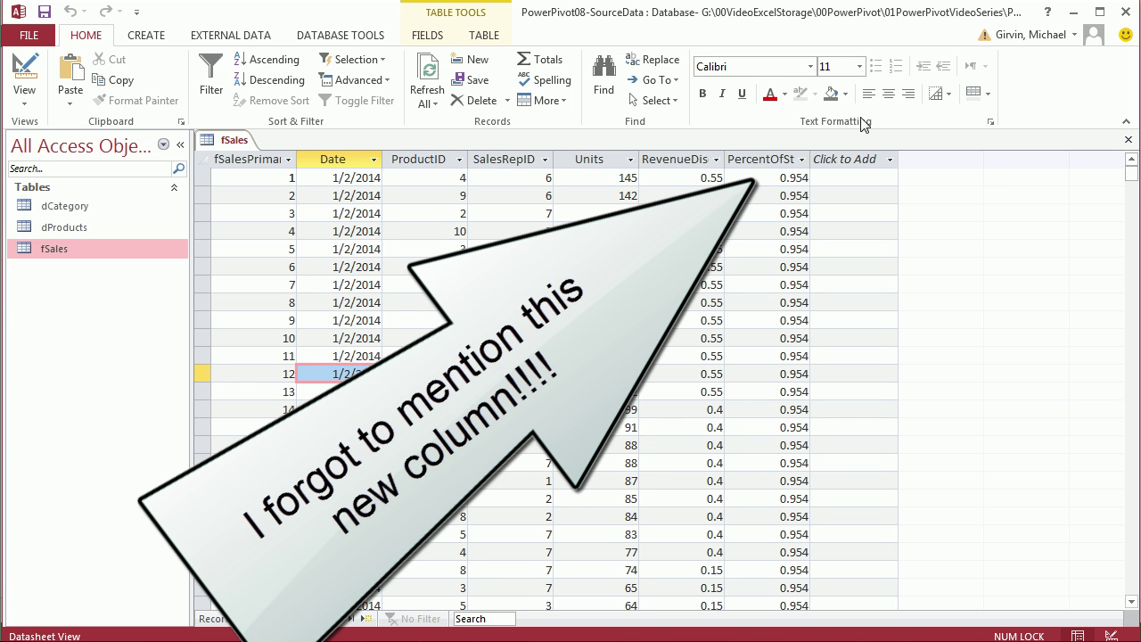
drag(1136, 178, 1132, 501)
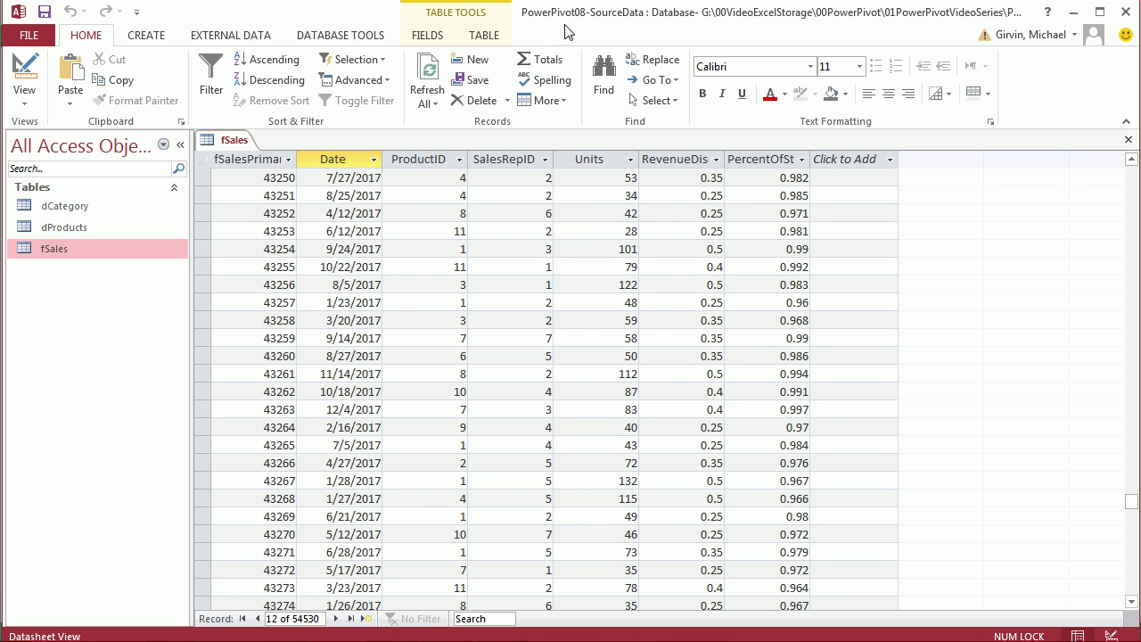
click(1127, 16)
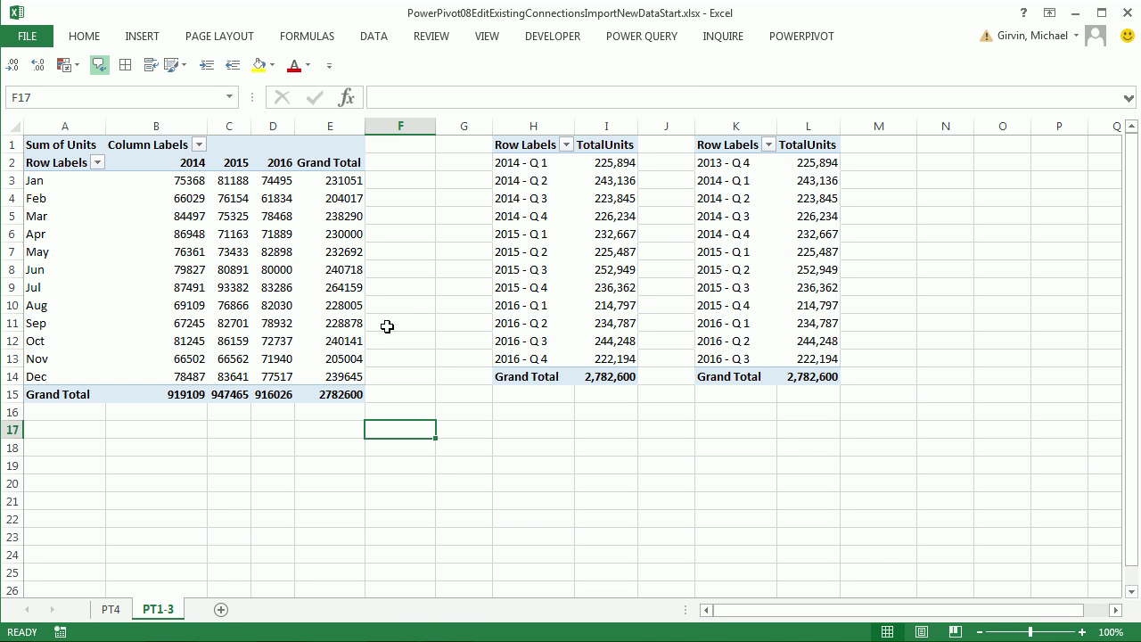
In the PowerPivot window, list the existing Access and Excel PowerPivot06-SourceData connections
key(alt+Tab)
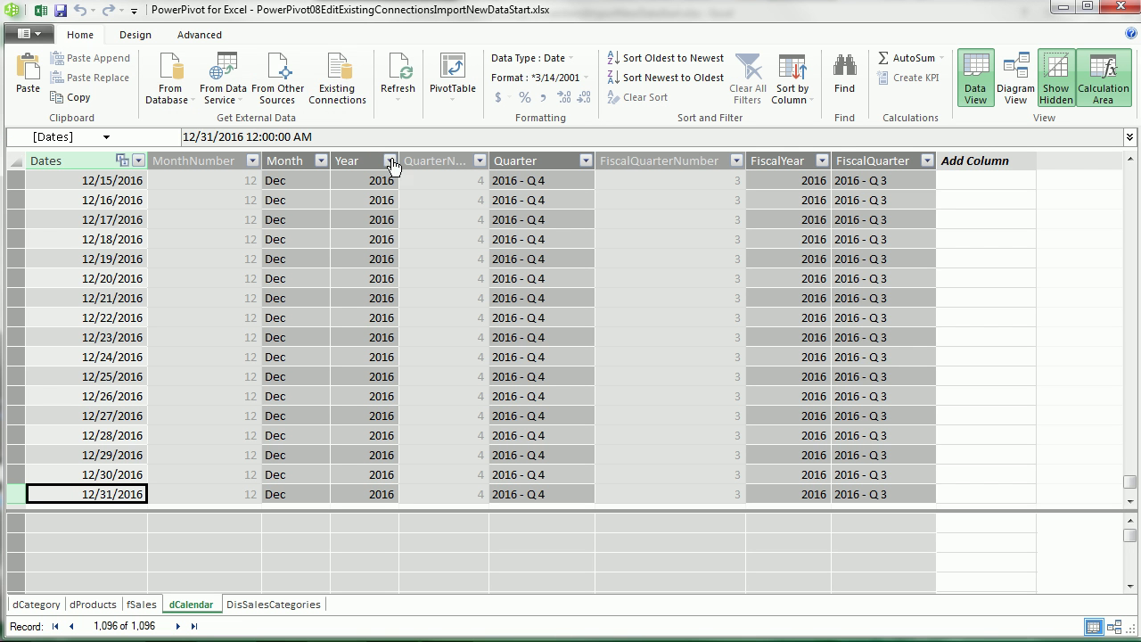
click(349, 101)
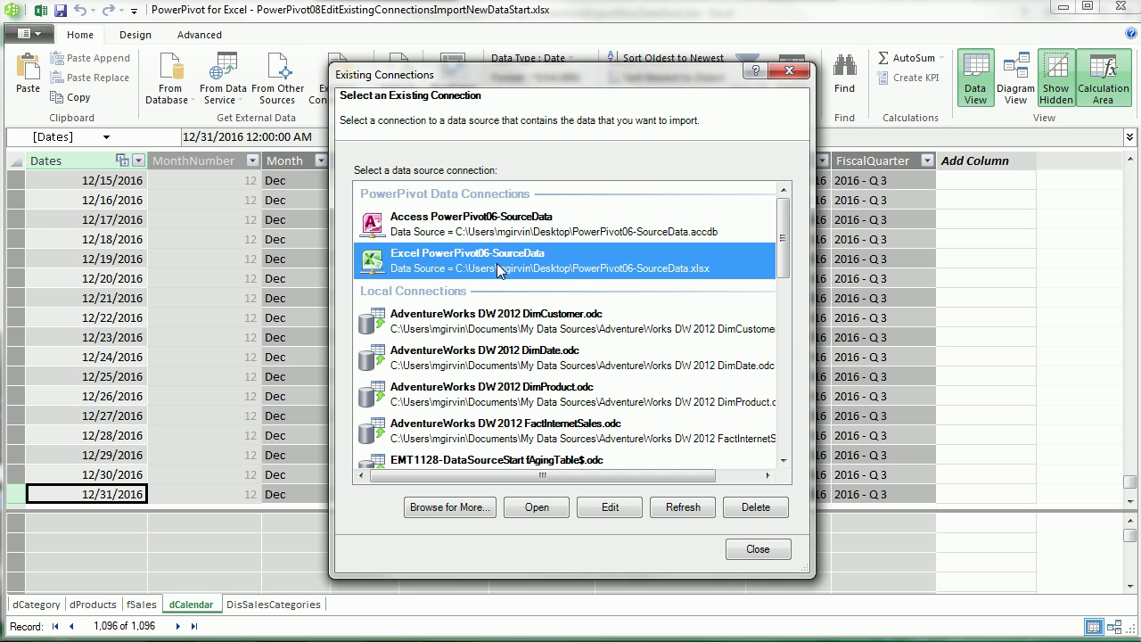
Repoint the Excel PowerPivot06-SourceData connection to PowerPivot08-SourceData.xlsx
click(610, 506)
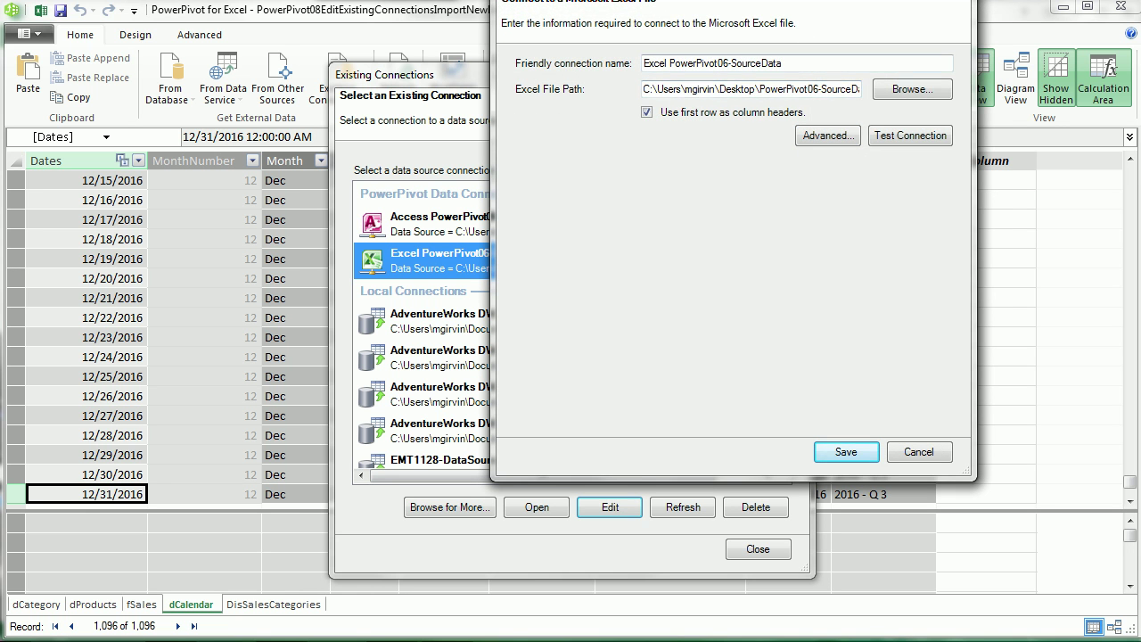
drag(813, 7, 695, 80)
click(810, 166)
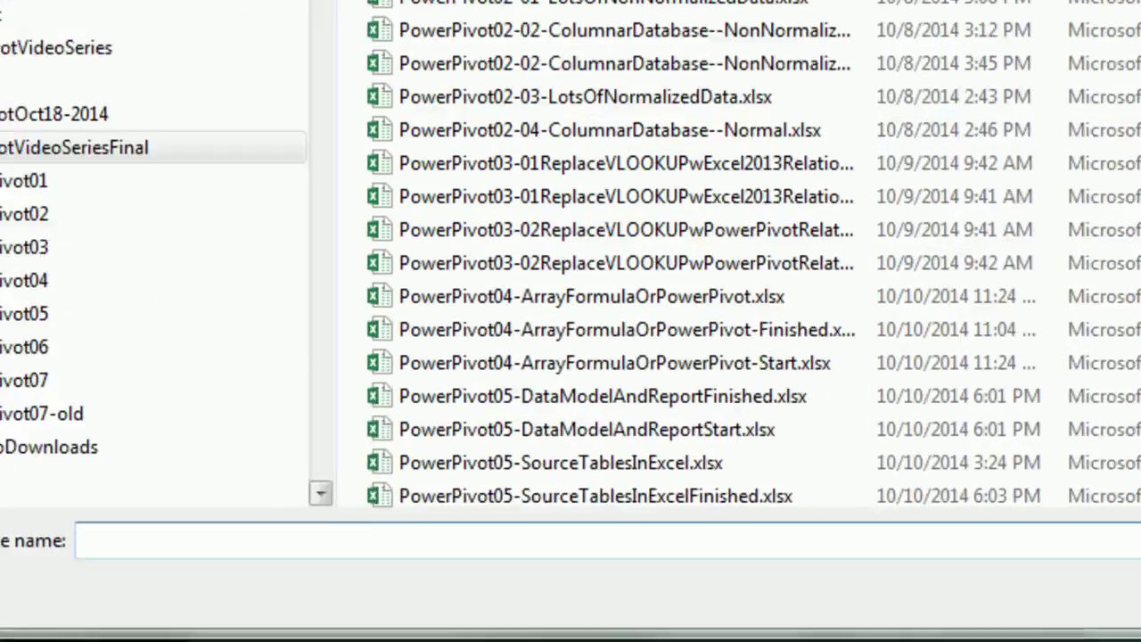
scroll(785, 428, down, 5)
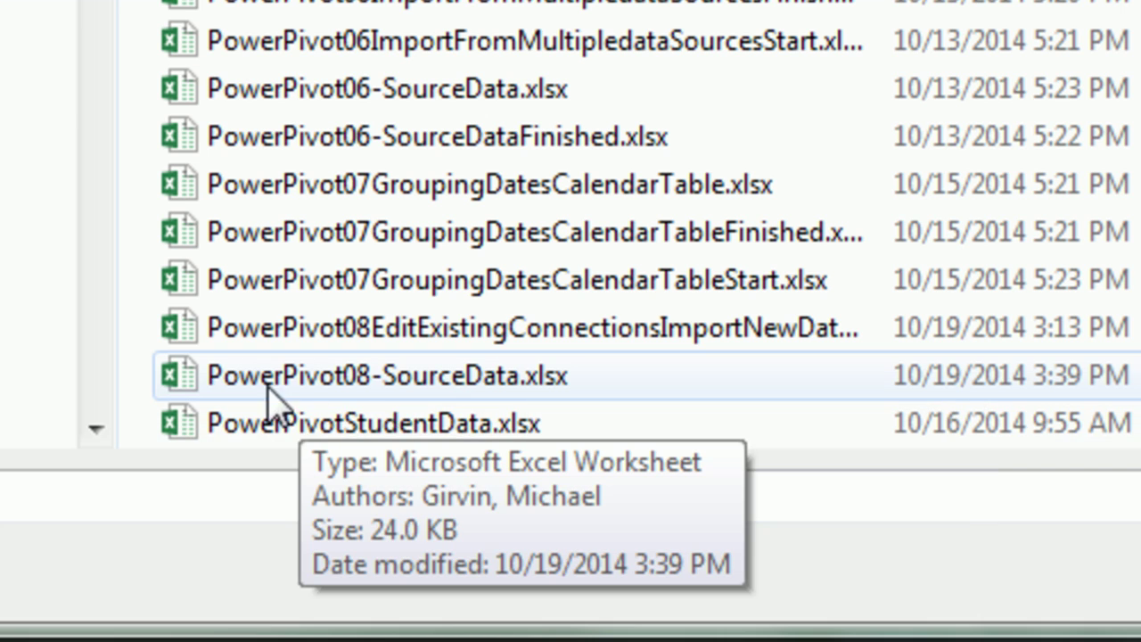
double_click(450, 393)
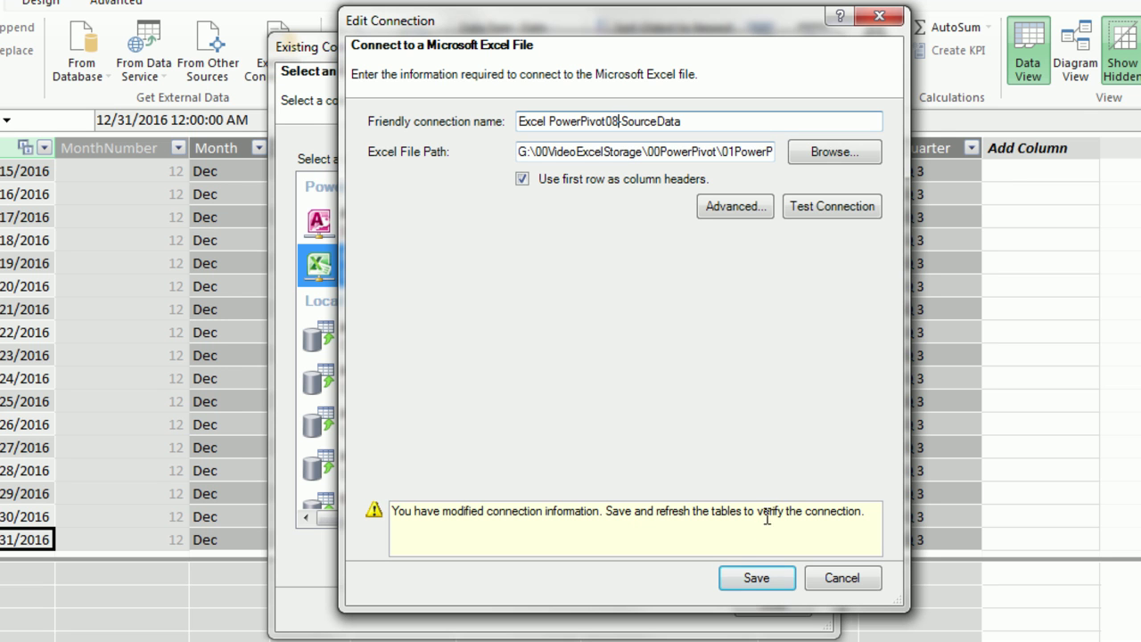
Save the edited Excel connection and refresh its tables from PowerPivot08-SourceData
click(756, 578)
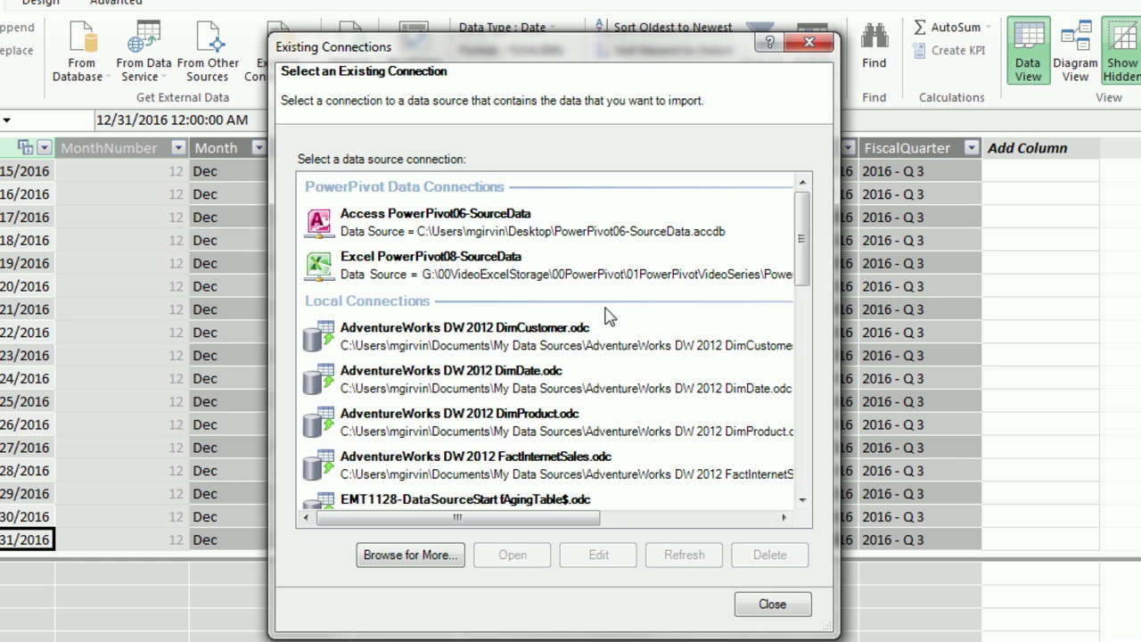
click(502, 280)
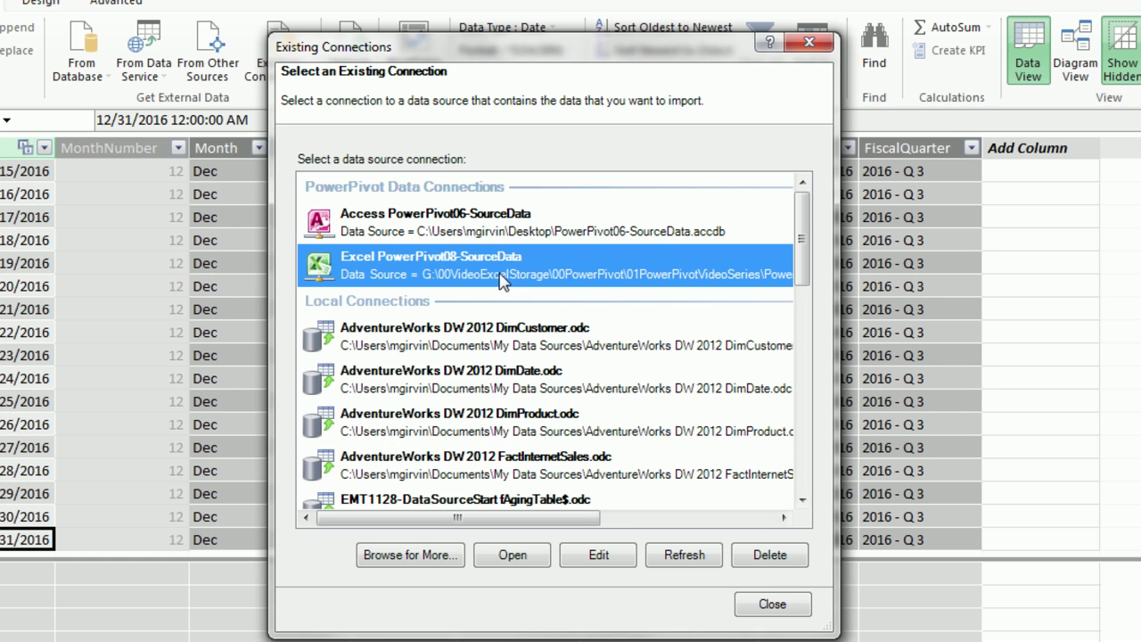
click(686, 556)
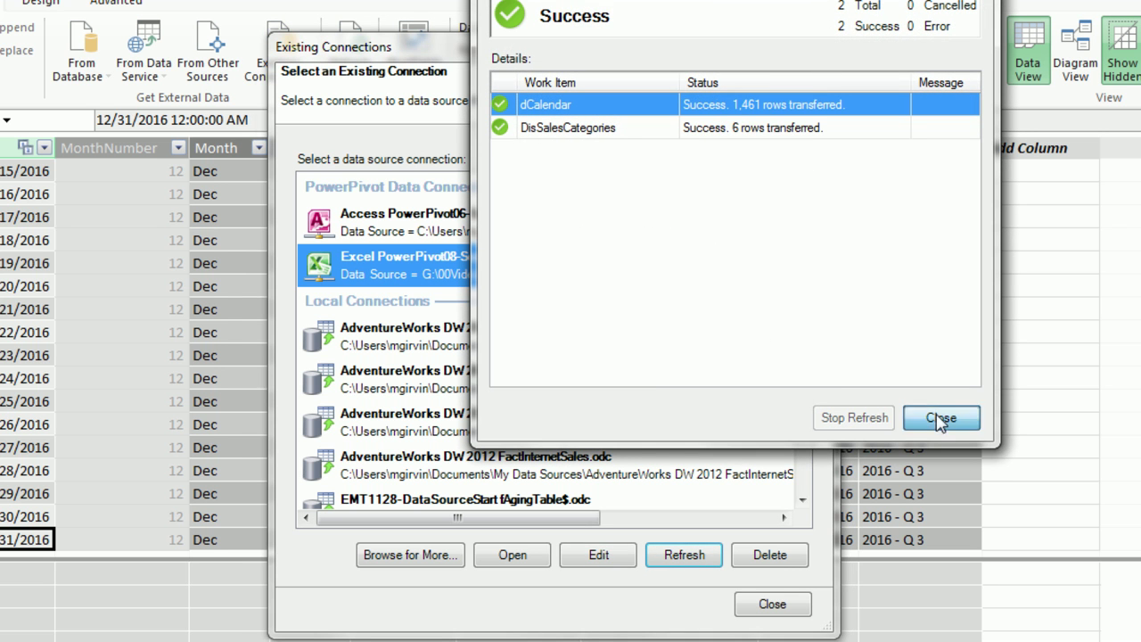
click(938, 417)
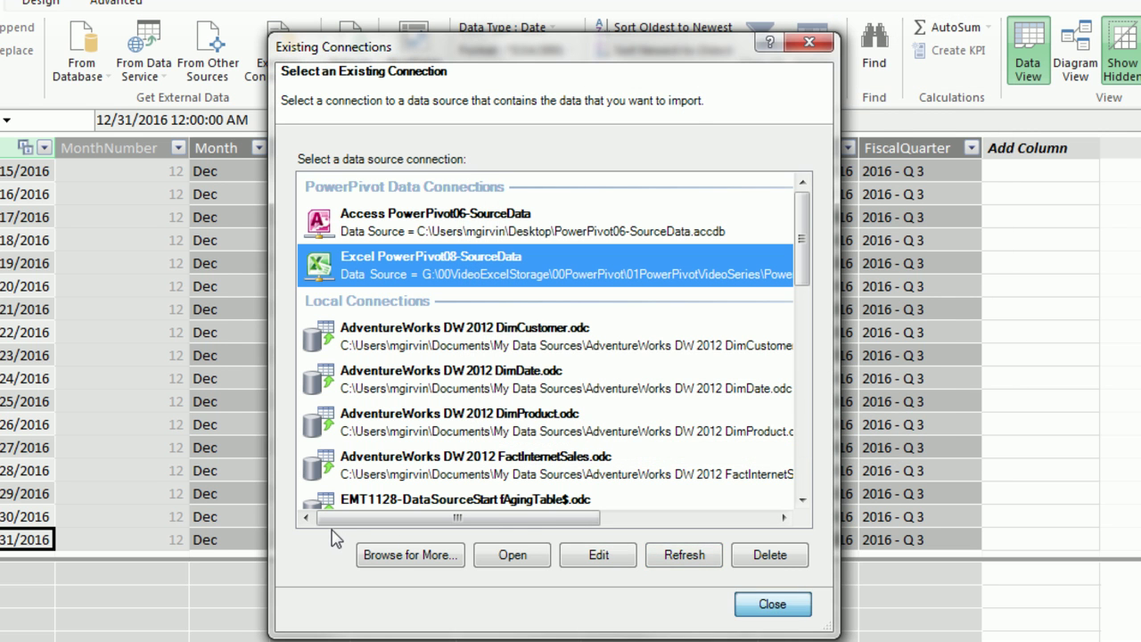
key(Escape)
Scroll dCalendar to confirm the dates now continue into January 2017
scroll(2, 411, down, 2)
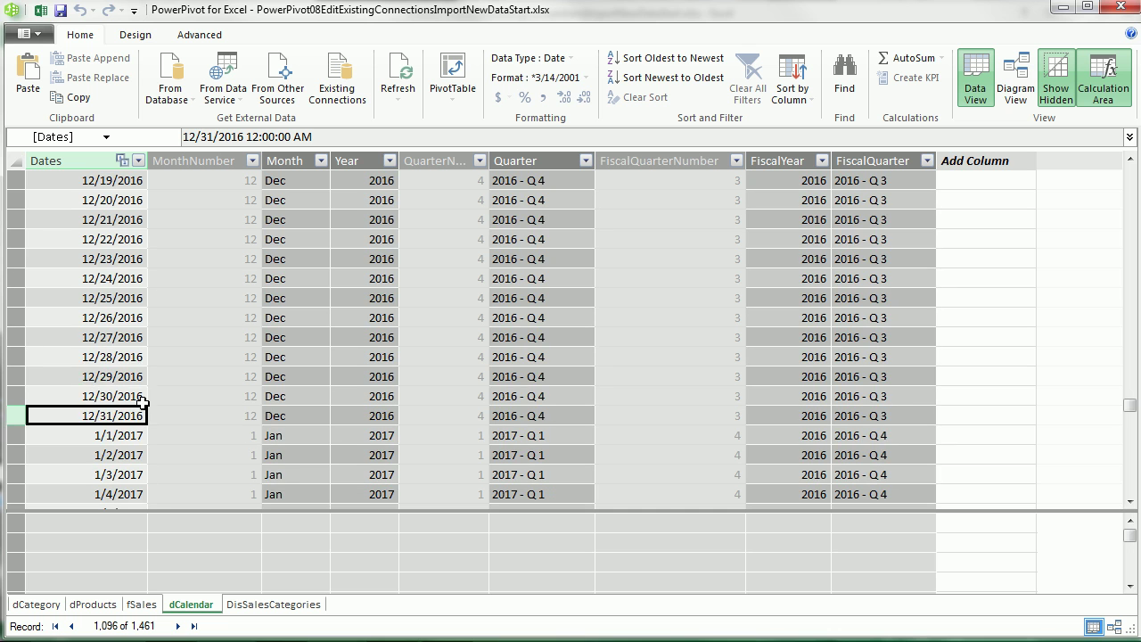
scroll(143, 403, down, 1)
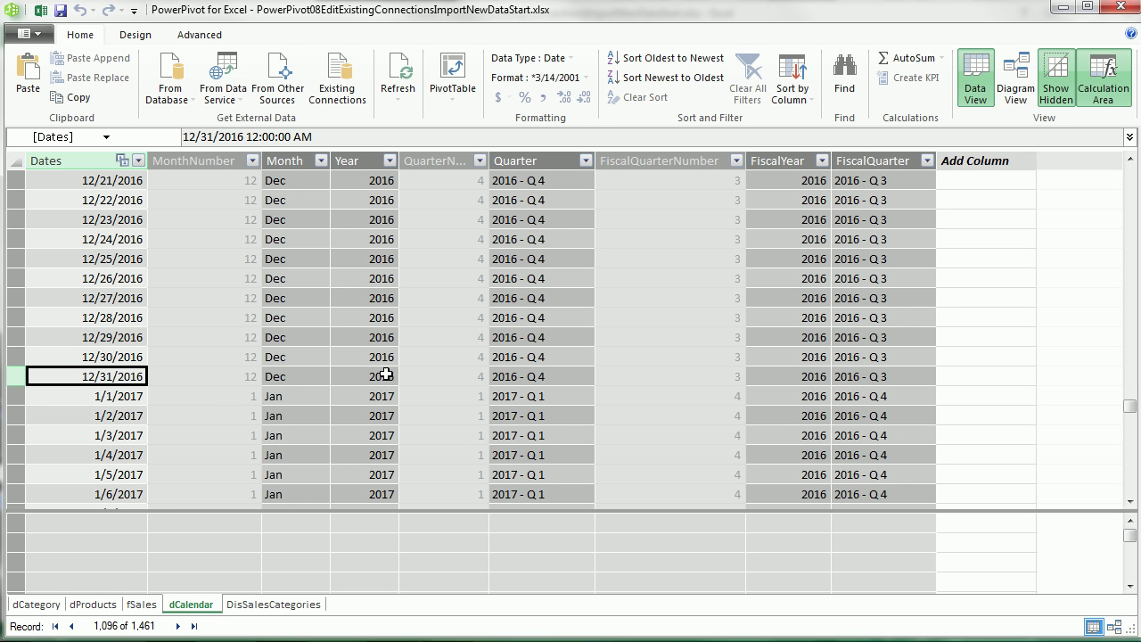
scroll(551, 410, down, 5)
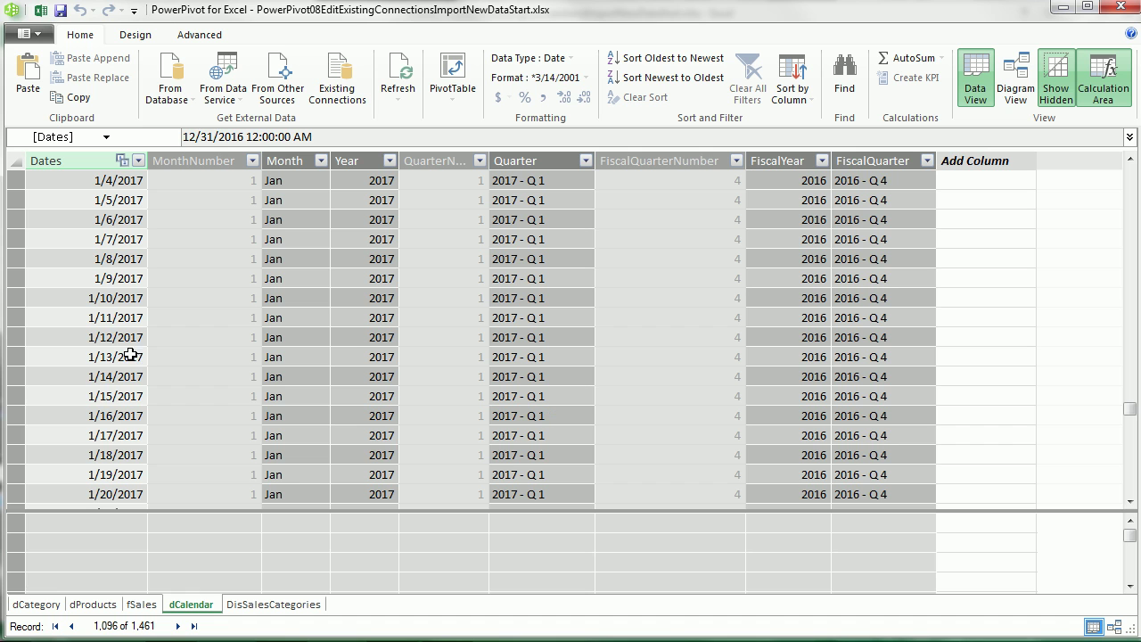
click(104, 390)
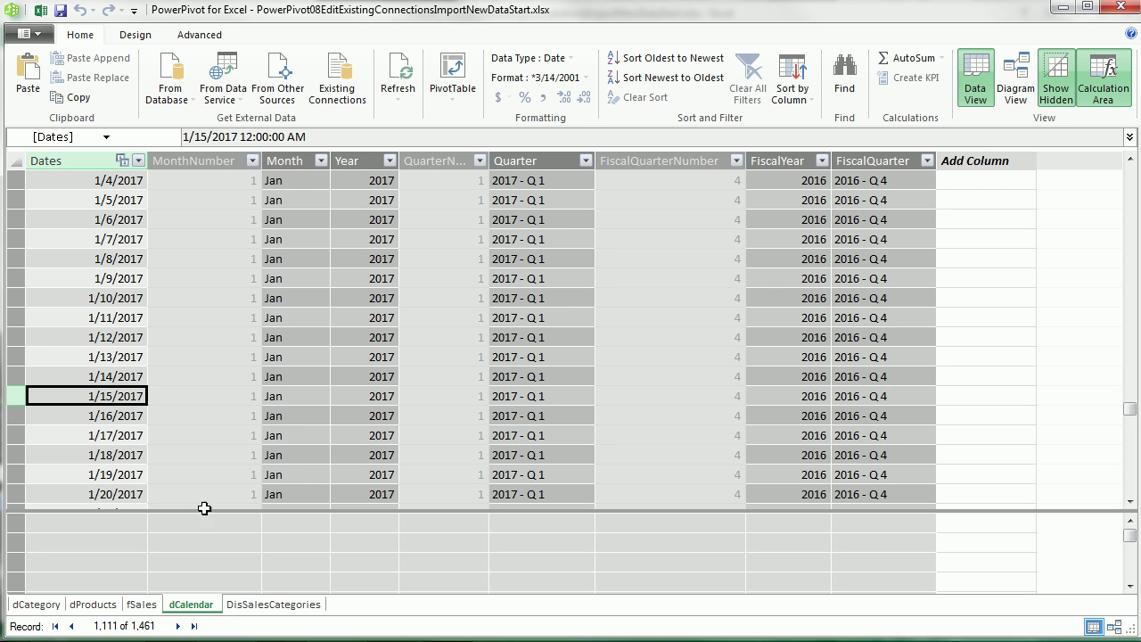
Repoint the Access connection to PowerPivot08-SourceData.accdb and rename it Access PowerPivot08-SourceData
click(330, 93)
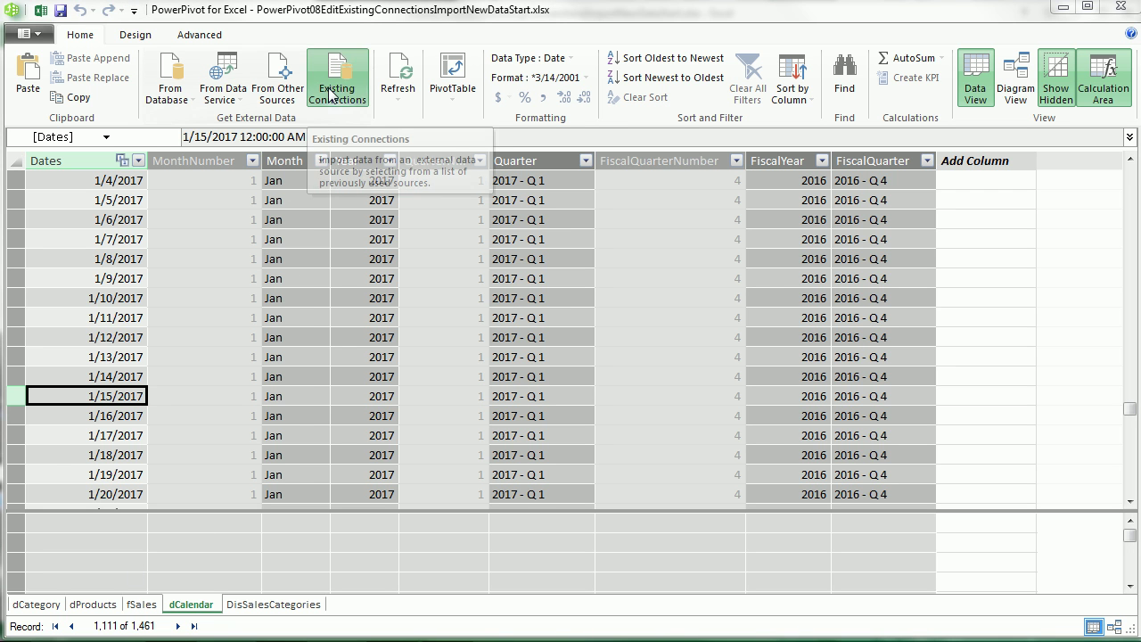
click(571, 230)
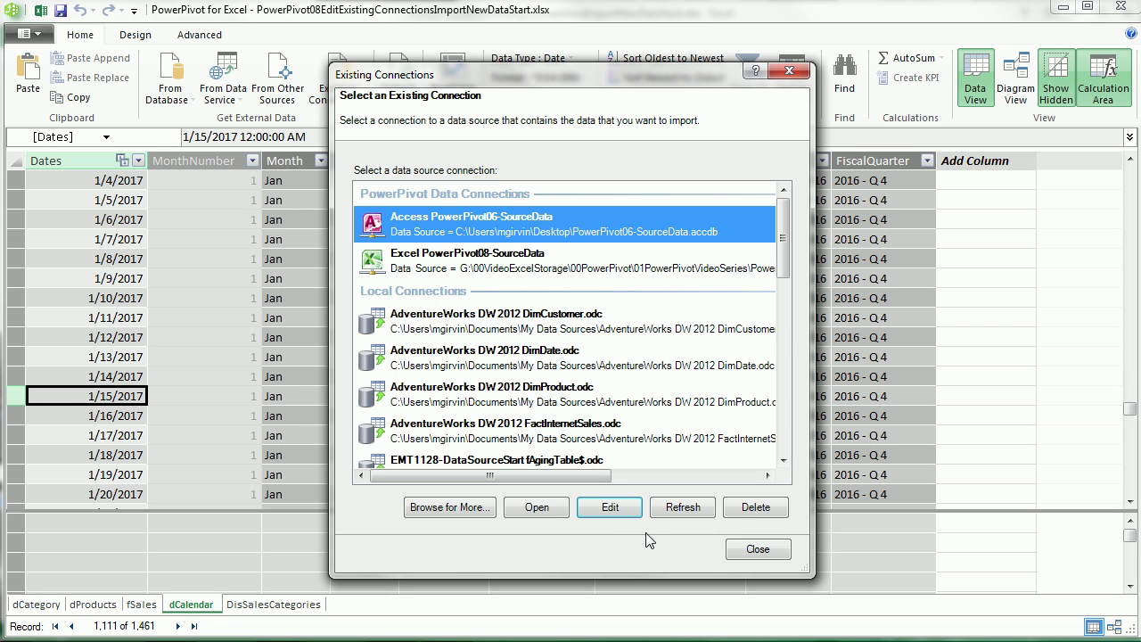
click(614, 509)
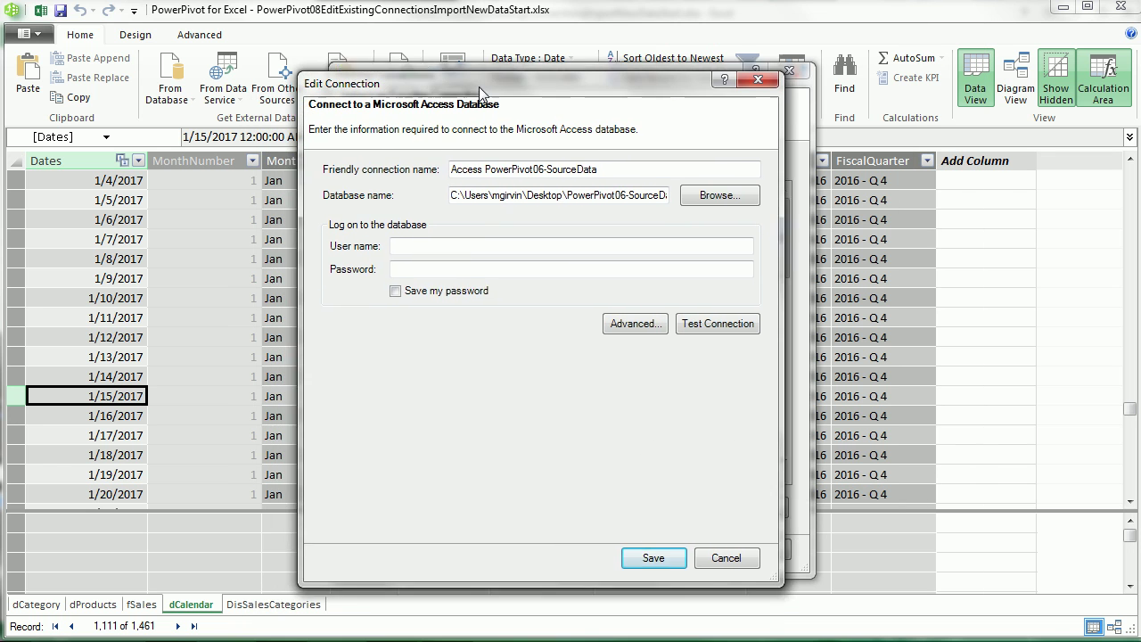
click(733, 190)
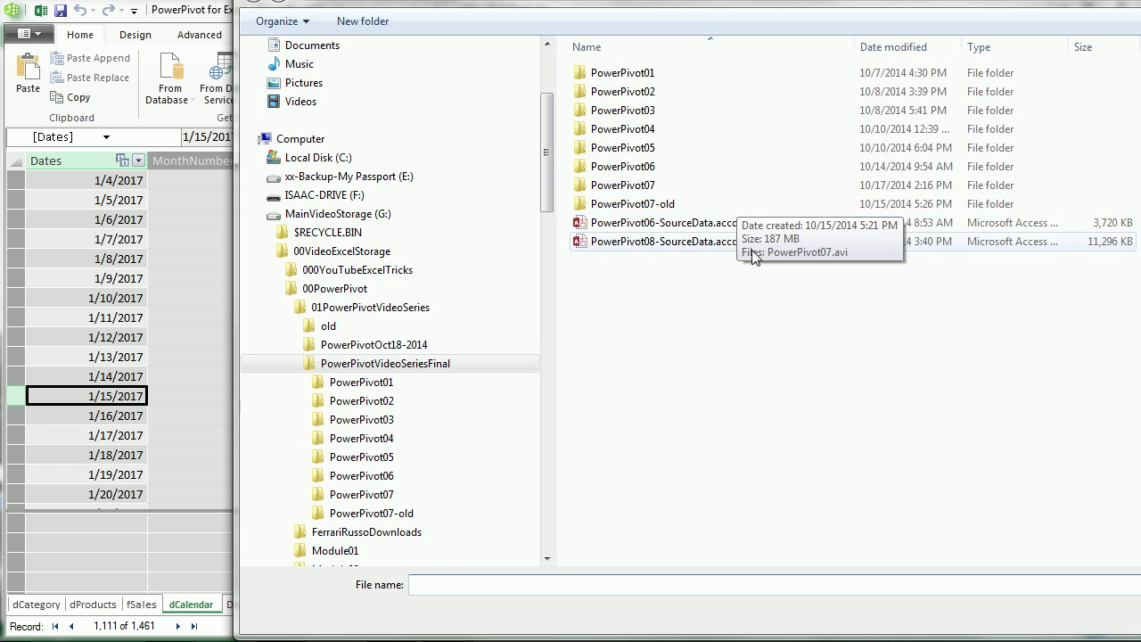
double_click(680, 242)
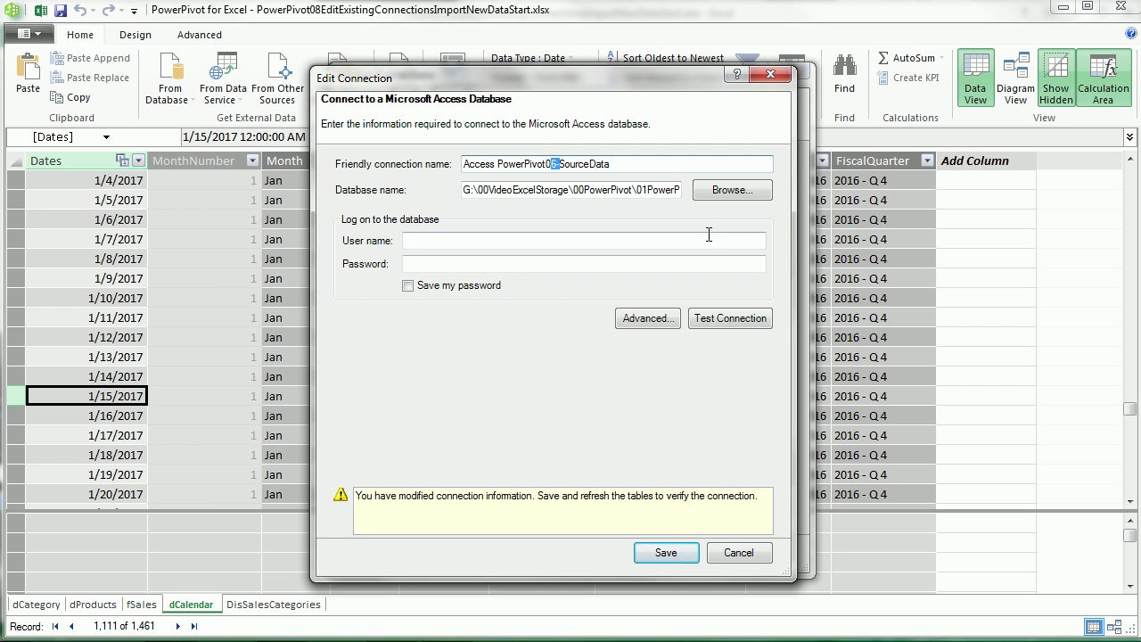
text(8-)
click(666, 553)
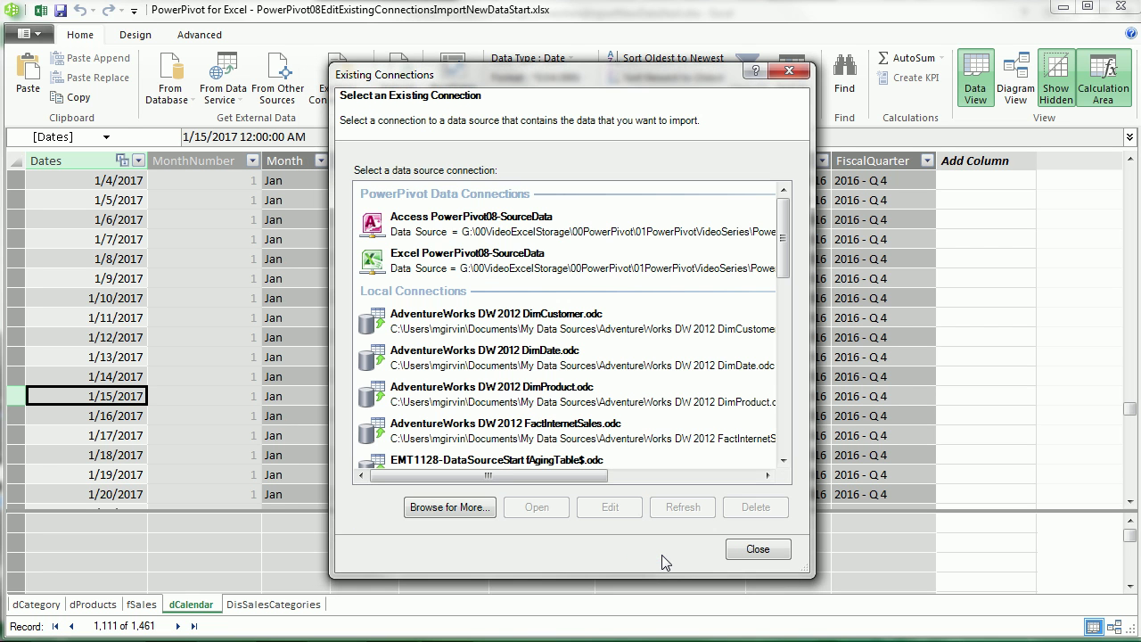
Refresh dCategory, dProducts and fSales from the Access connection, loading 54,530 sales rows
click(531, 232)
click(684, 508)
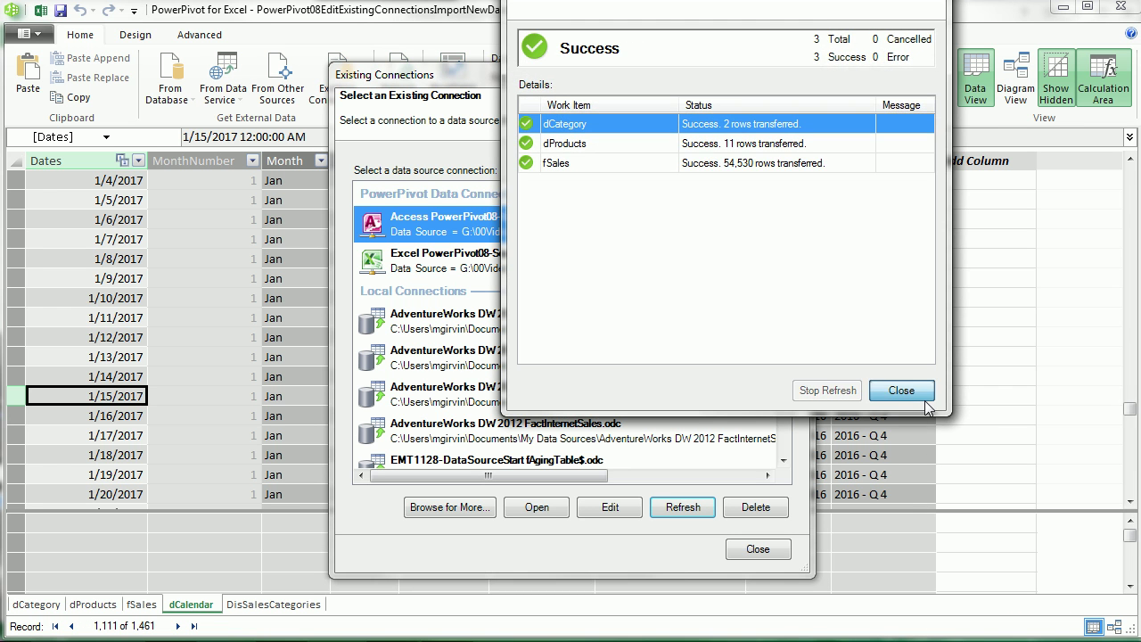
click(901, 390)
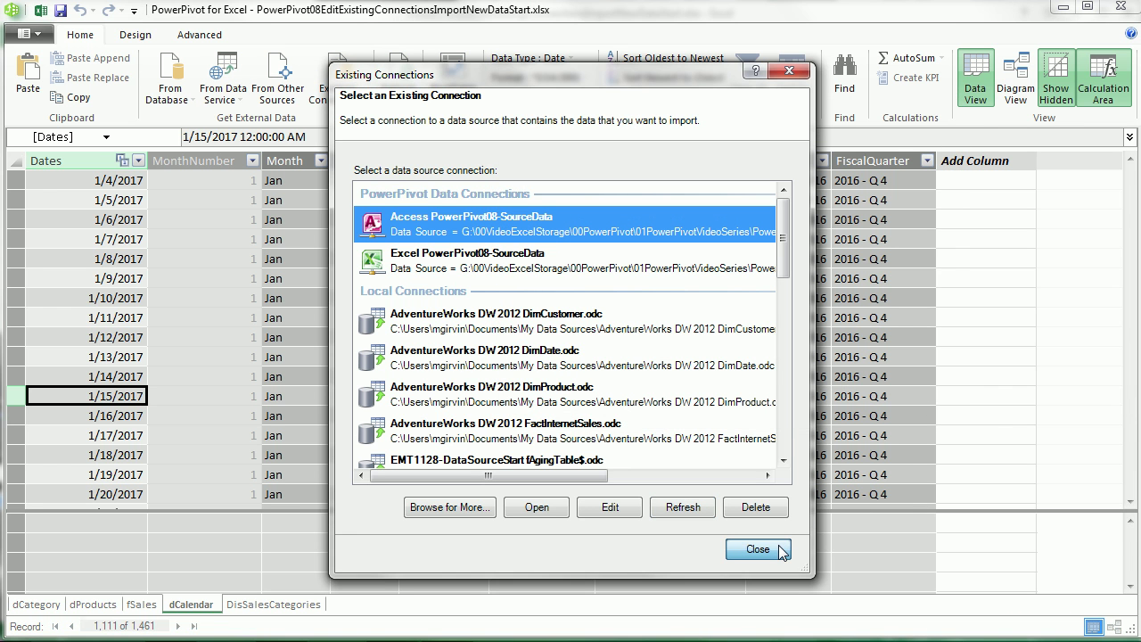
click(778, 548)
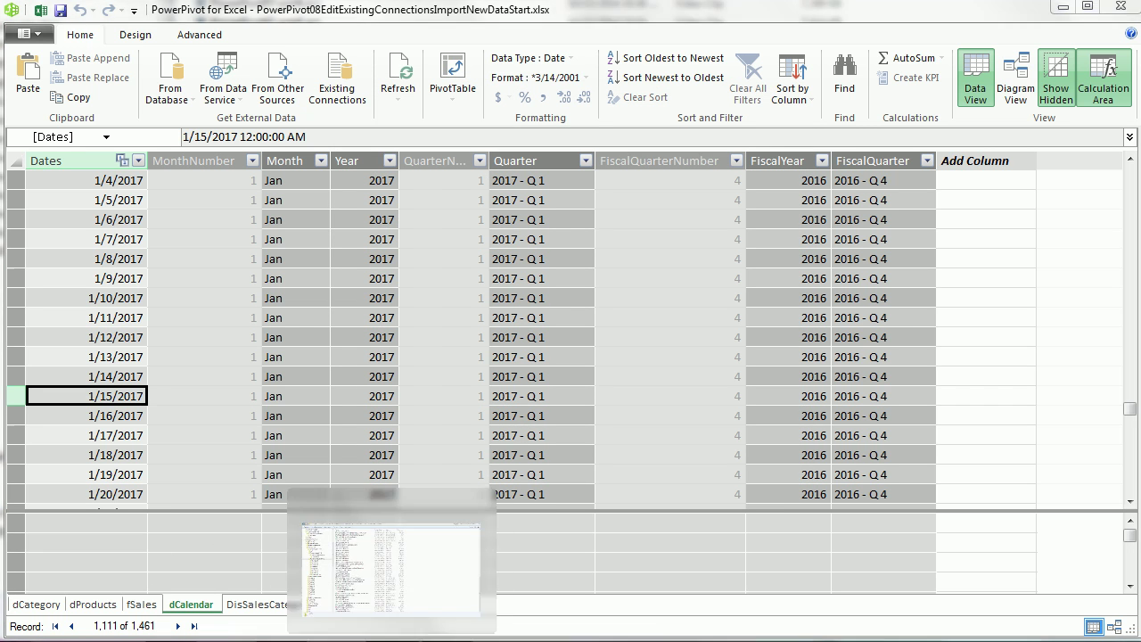
click(294, 571)
click(280, 548)
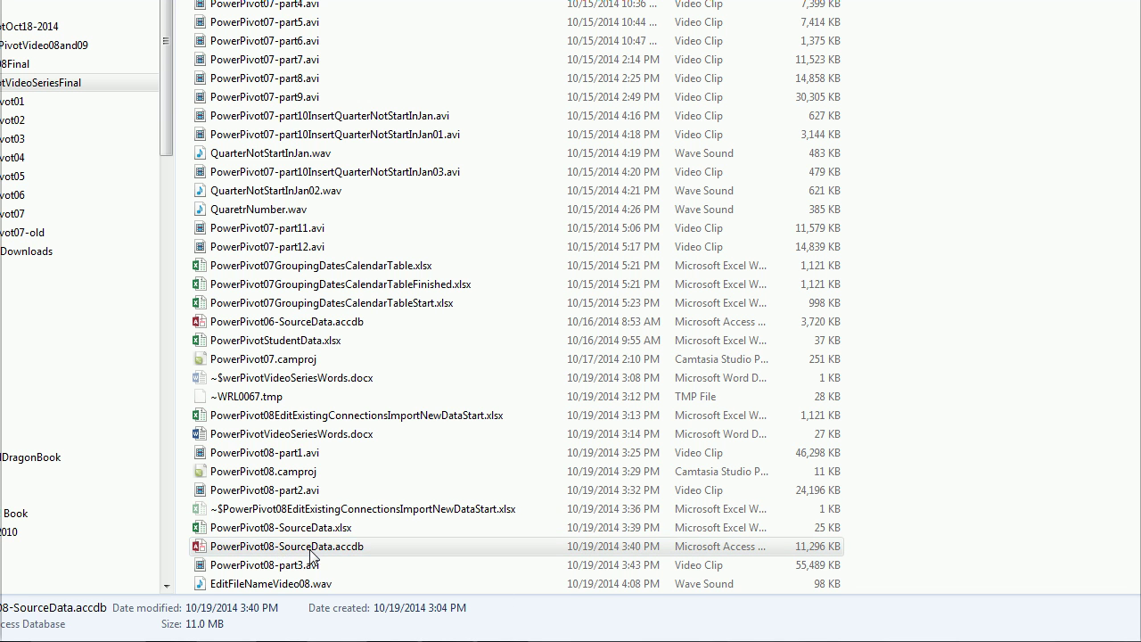
double_click(308, 547)
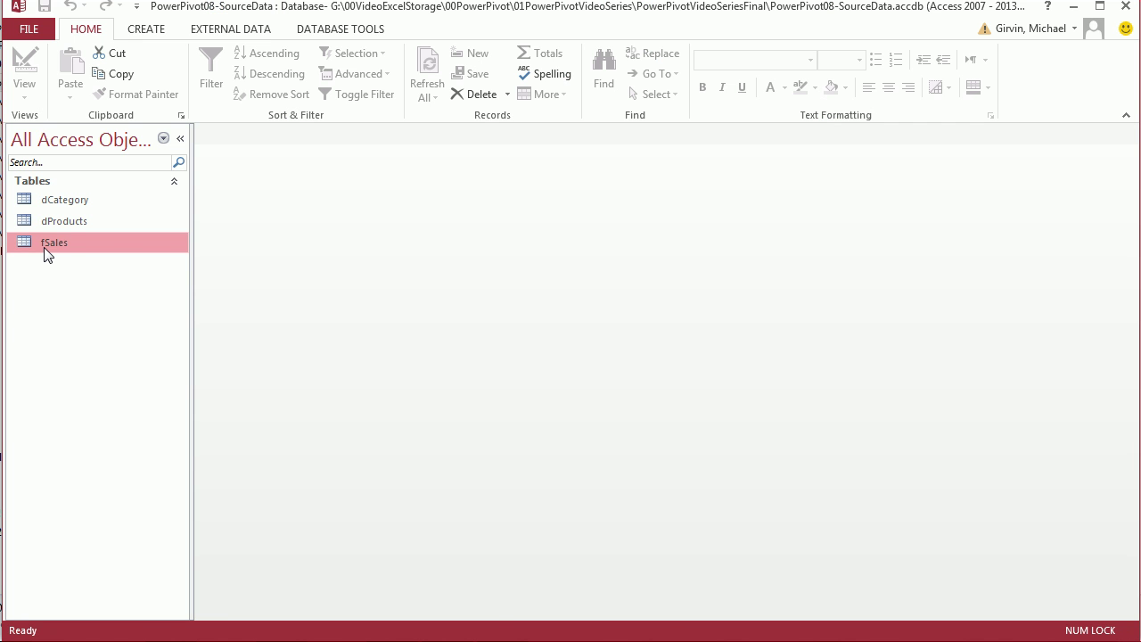
double_click(46, 250)
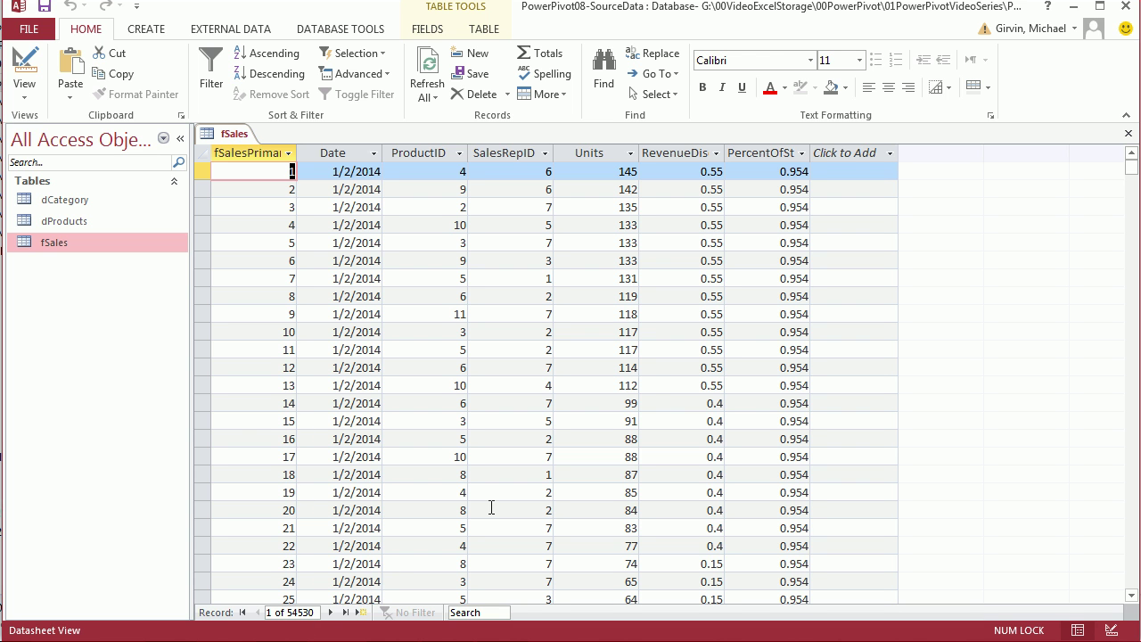
click(1127, 6)
key(alt+Tab)
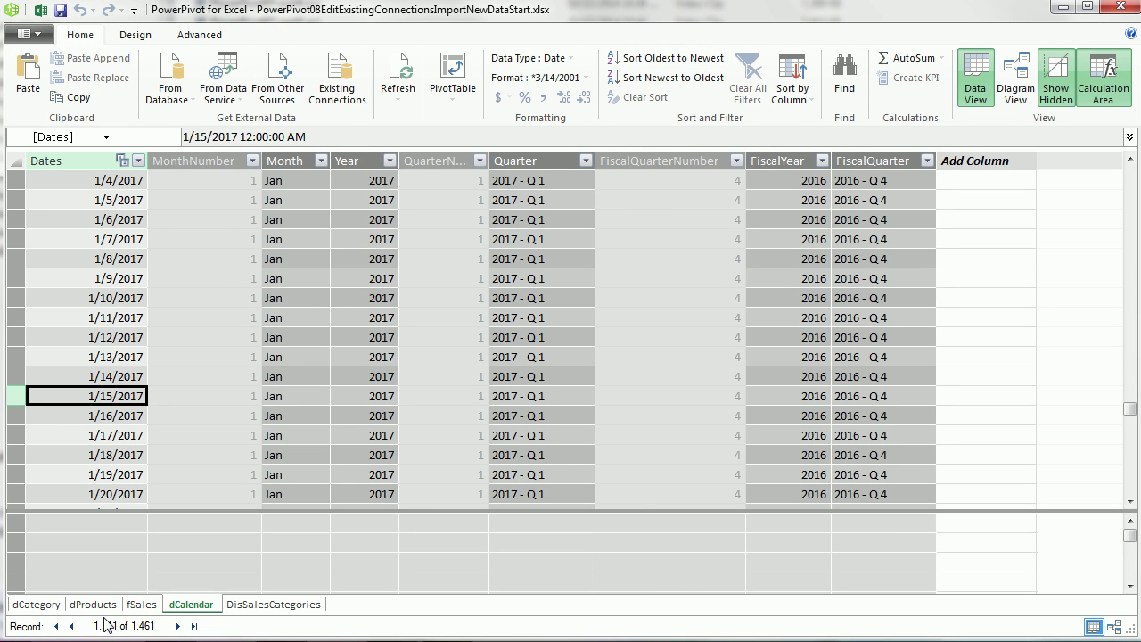
Include the PercentOfStandardCost column in the fSales table properties and save to reimport fSales
click(139, 606)
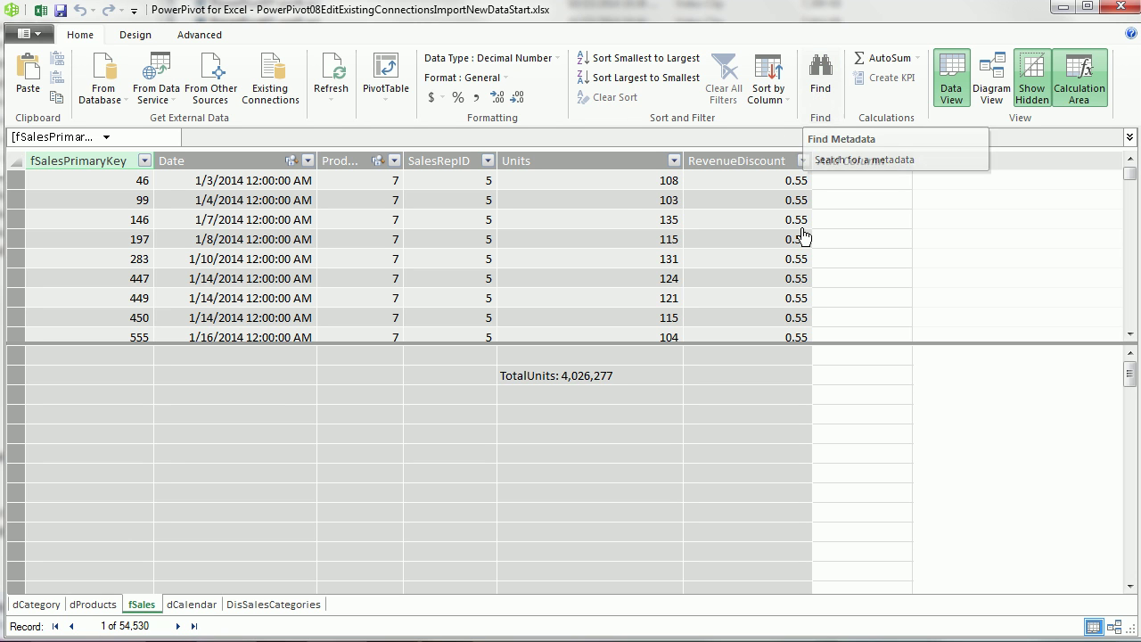
click(624, 208)
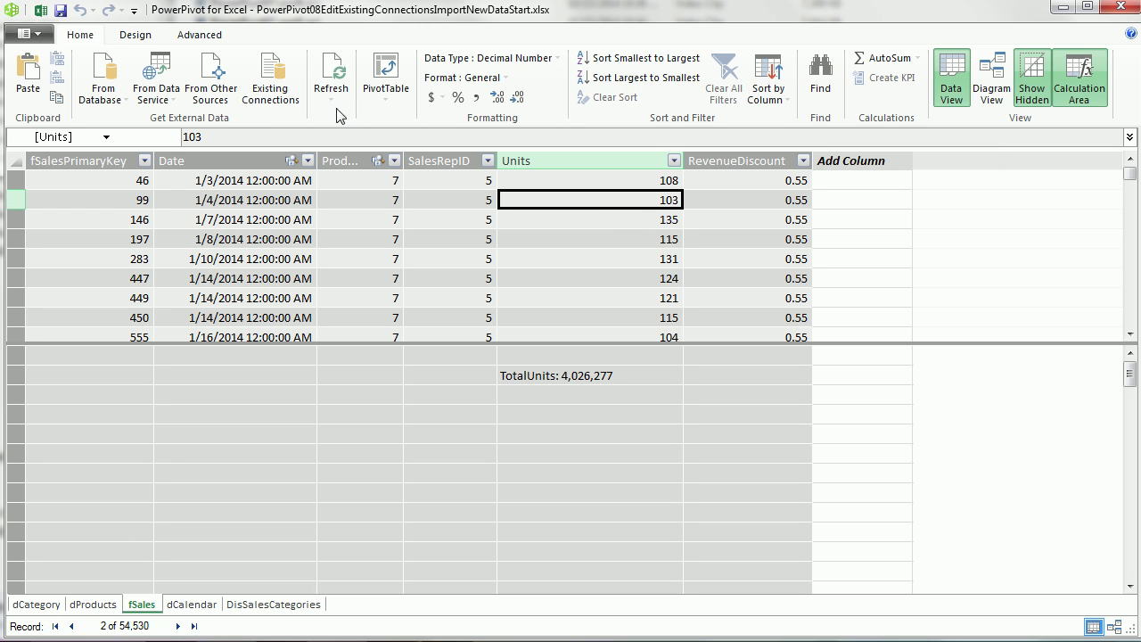
click(136, 38)
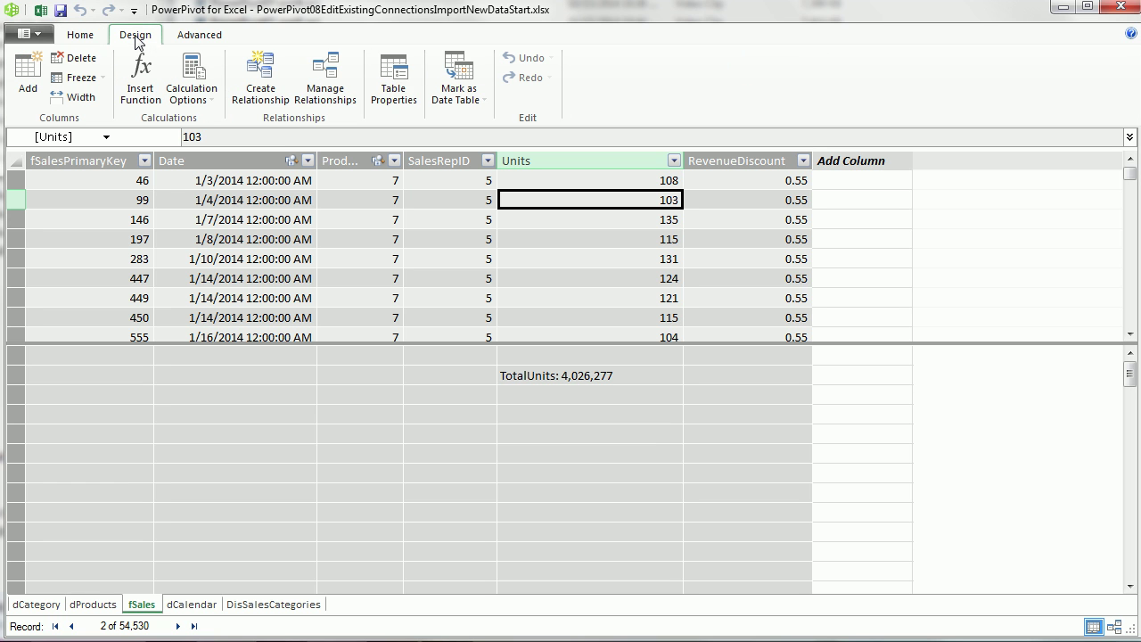
click(387, 104)
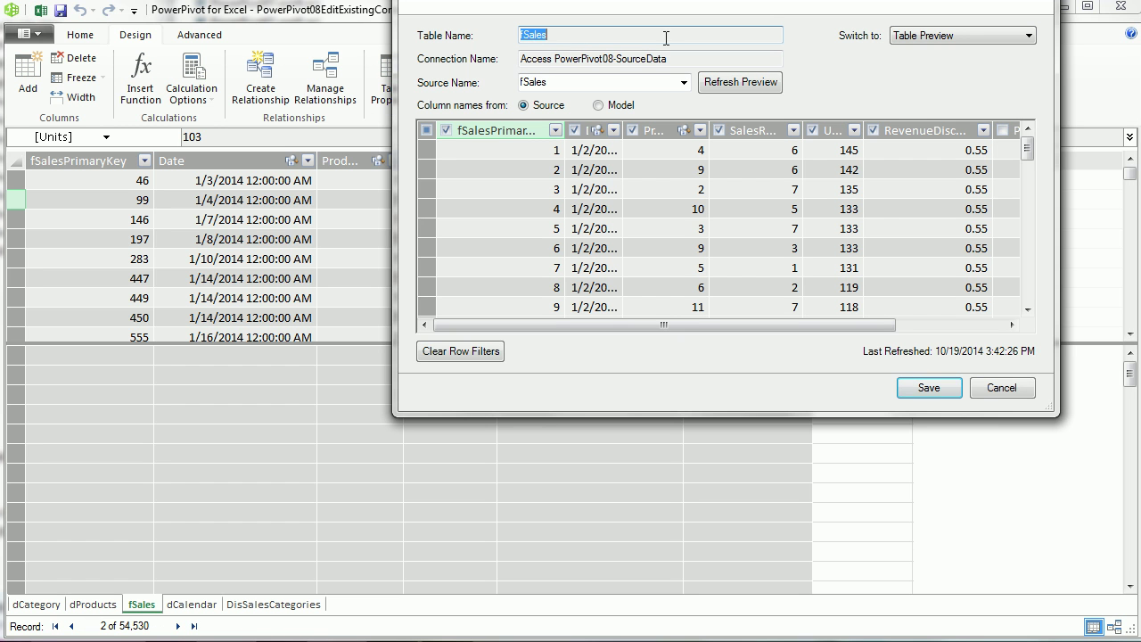
drag(778, 330, 996, 329)
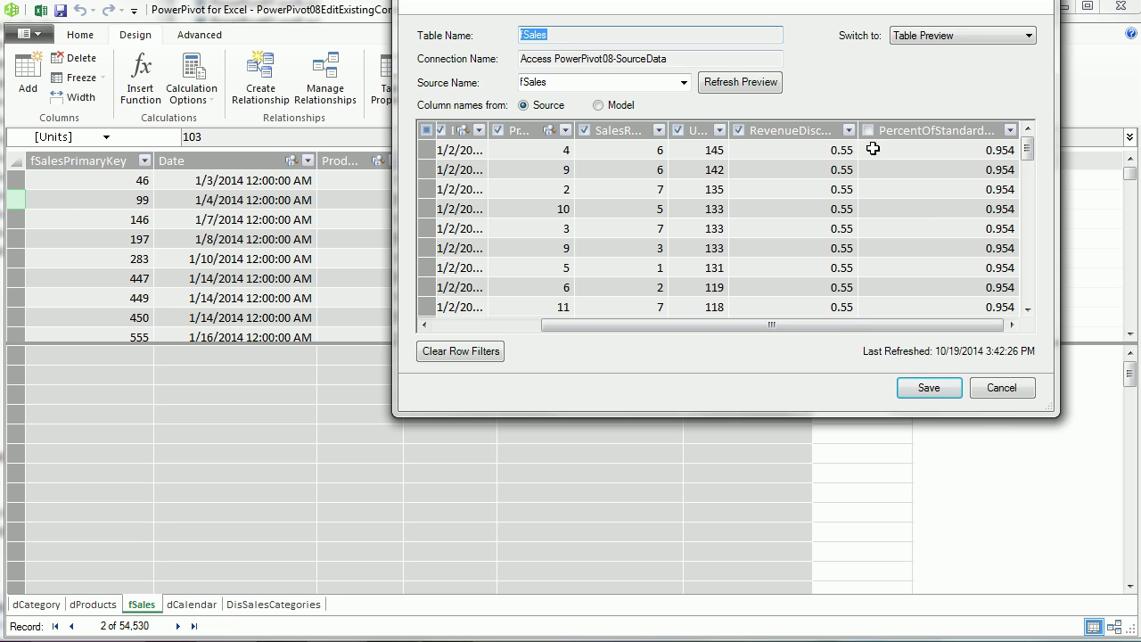
click(866, 132)
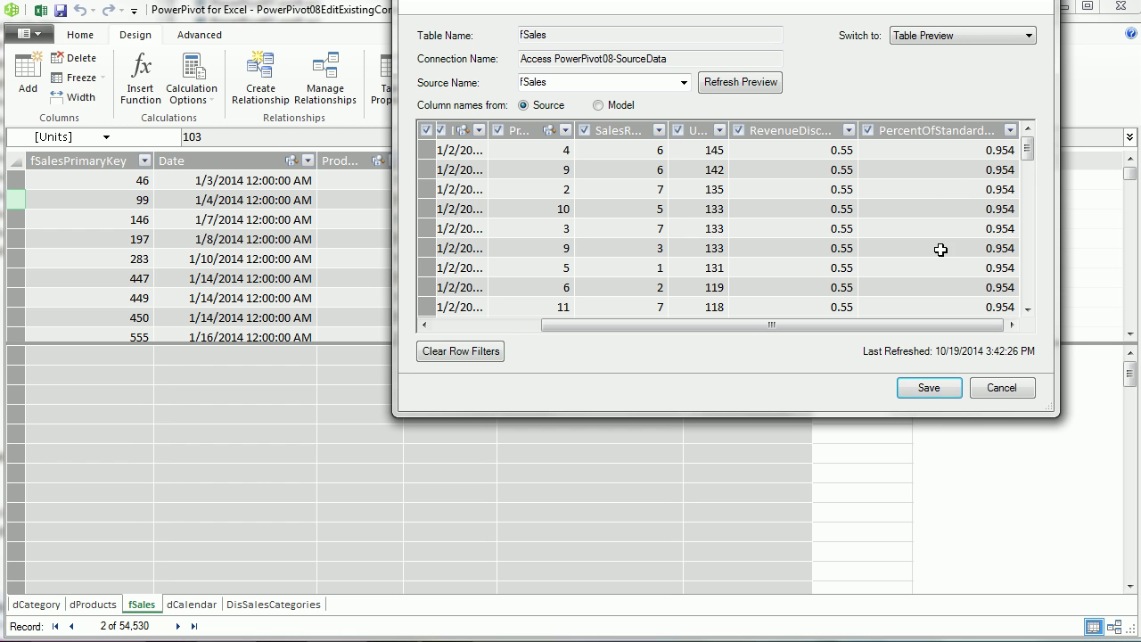
click(915, 387)
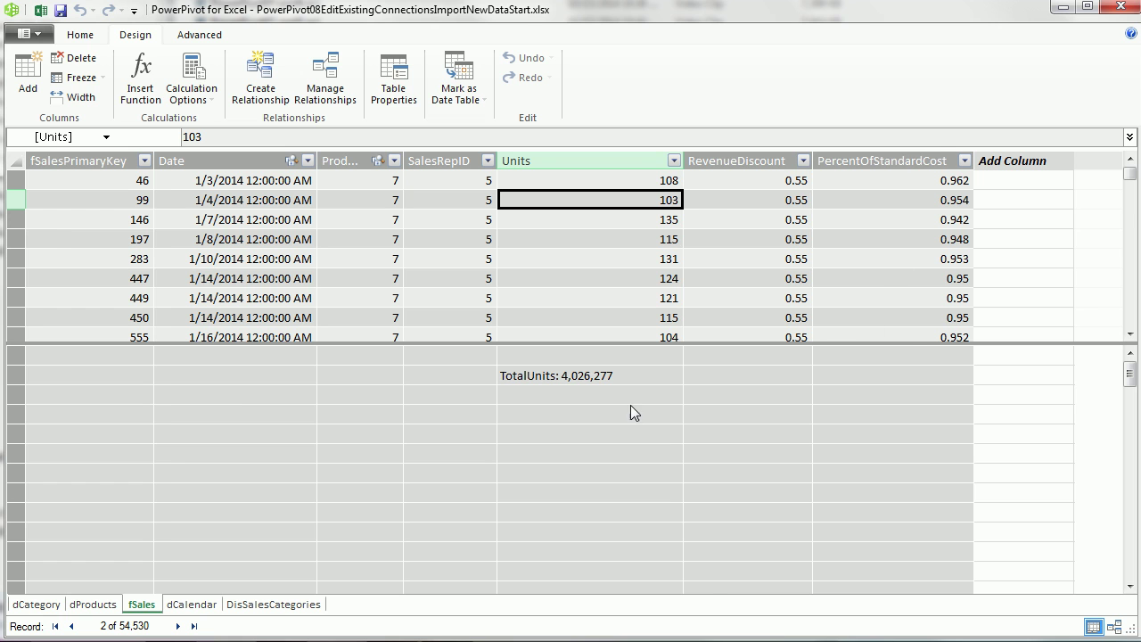
key(alt+Tab)
key(alt+Tab)
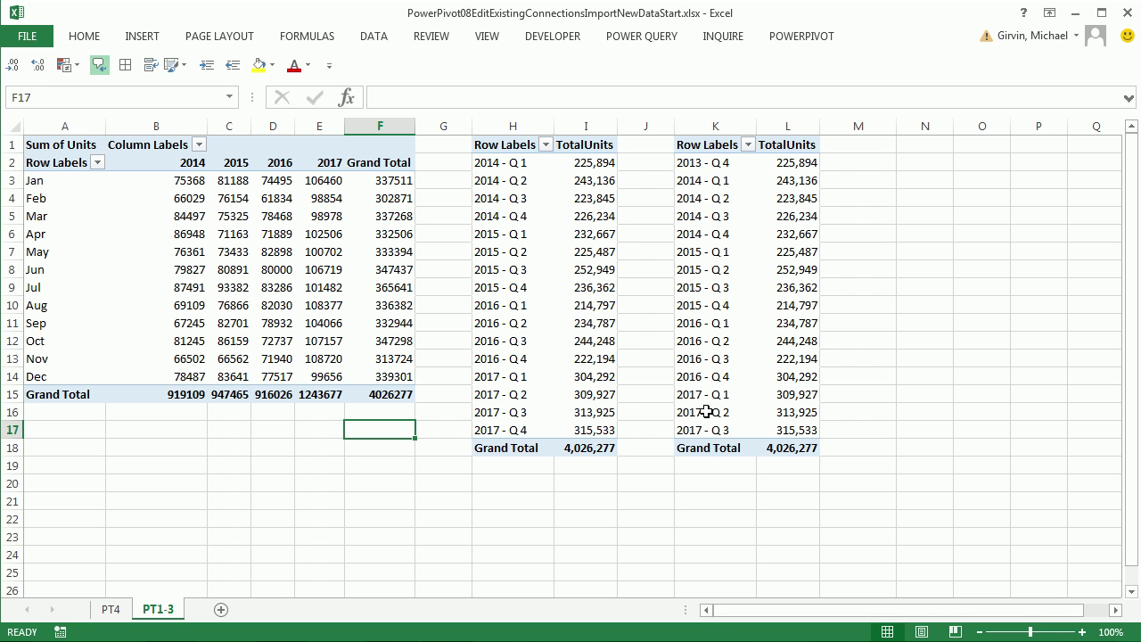
click(107, 614)
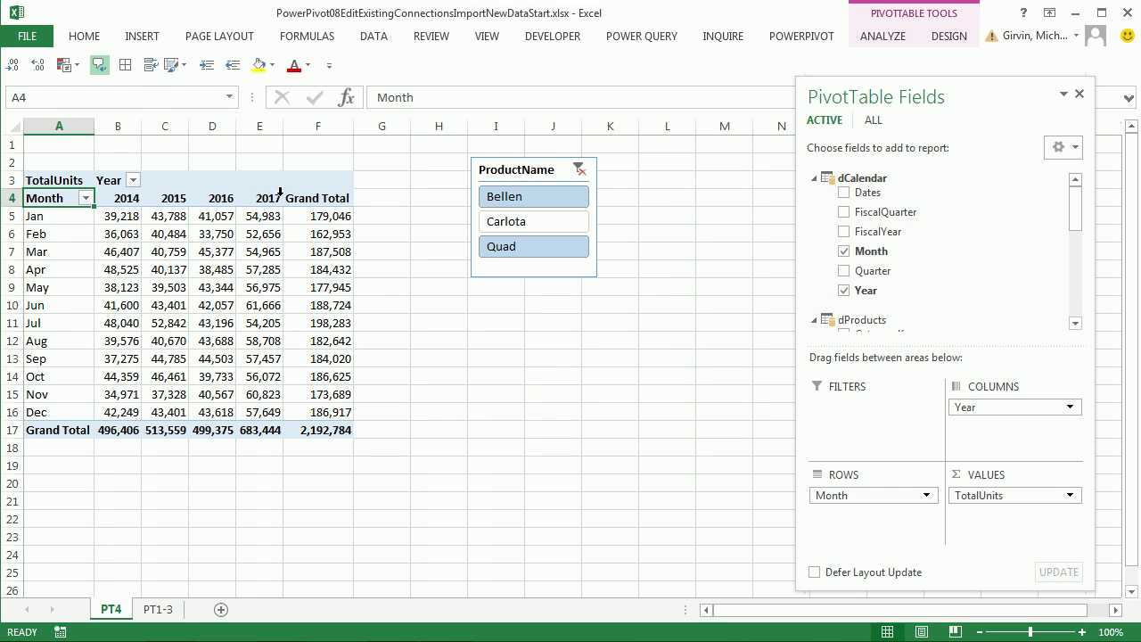
click(169, 611)
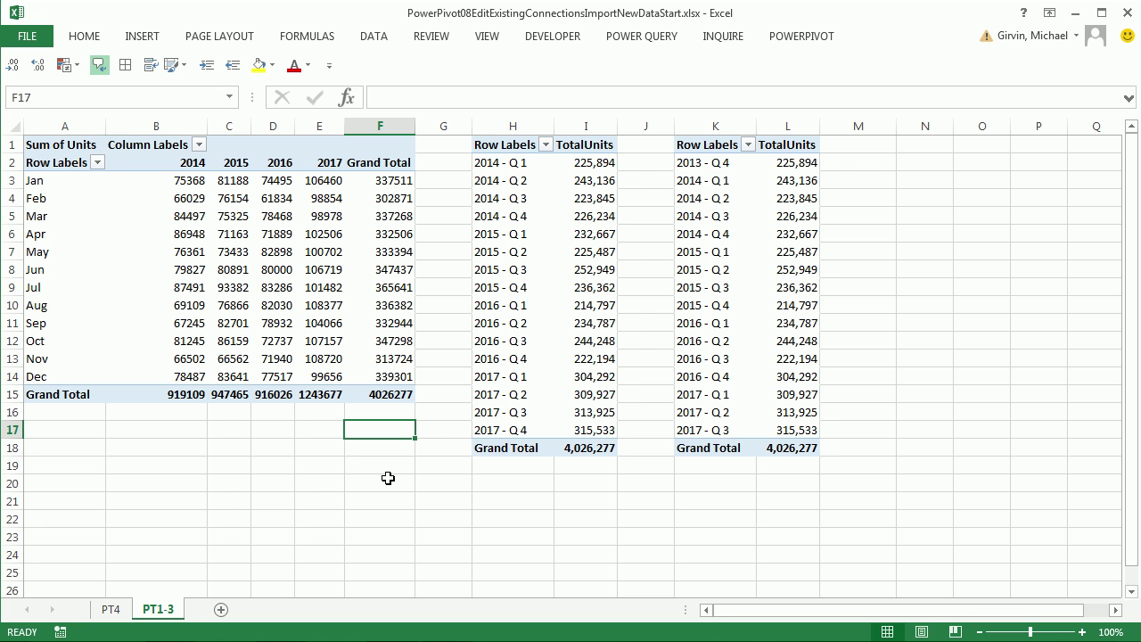
key(alt+Tab)
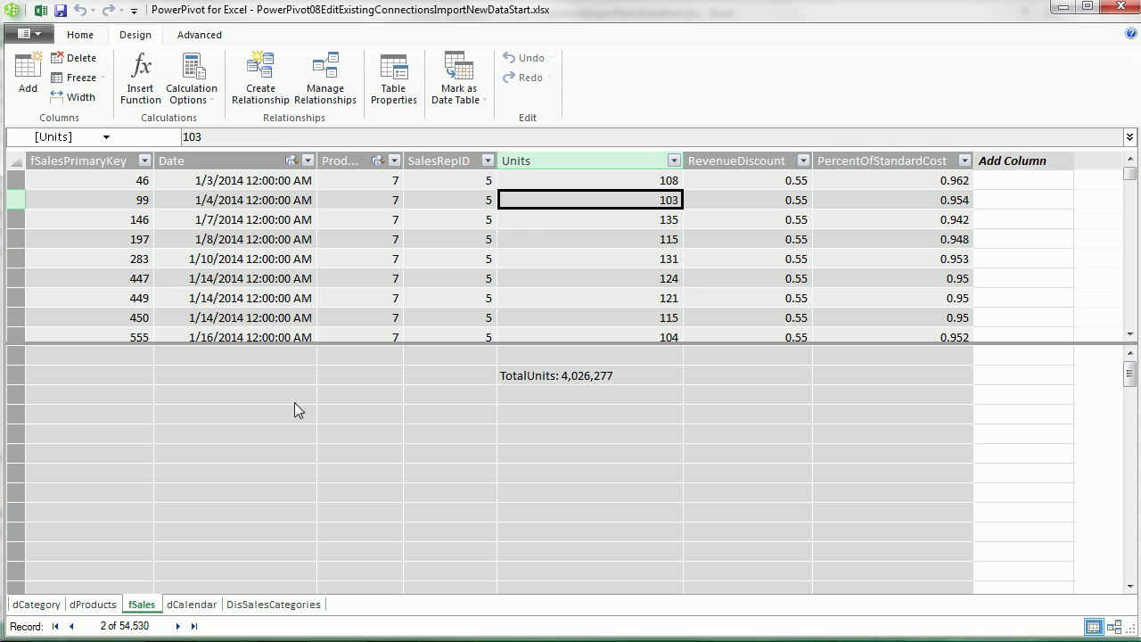
click(79, 36)
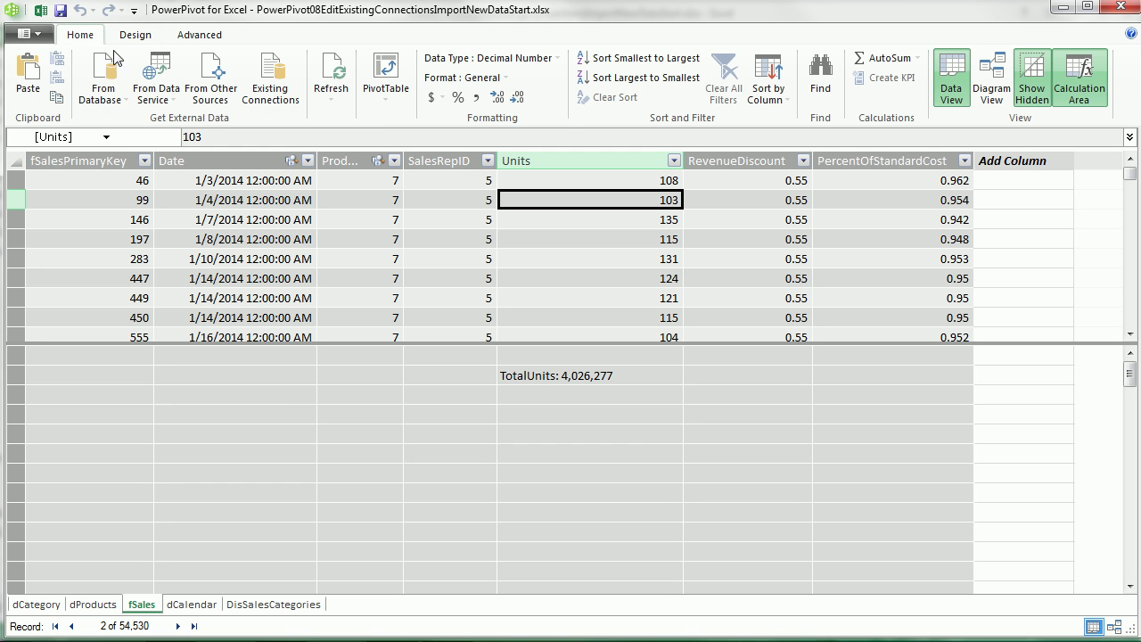
click(267, 107)
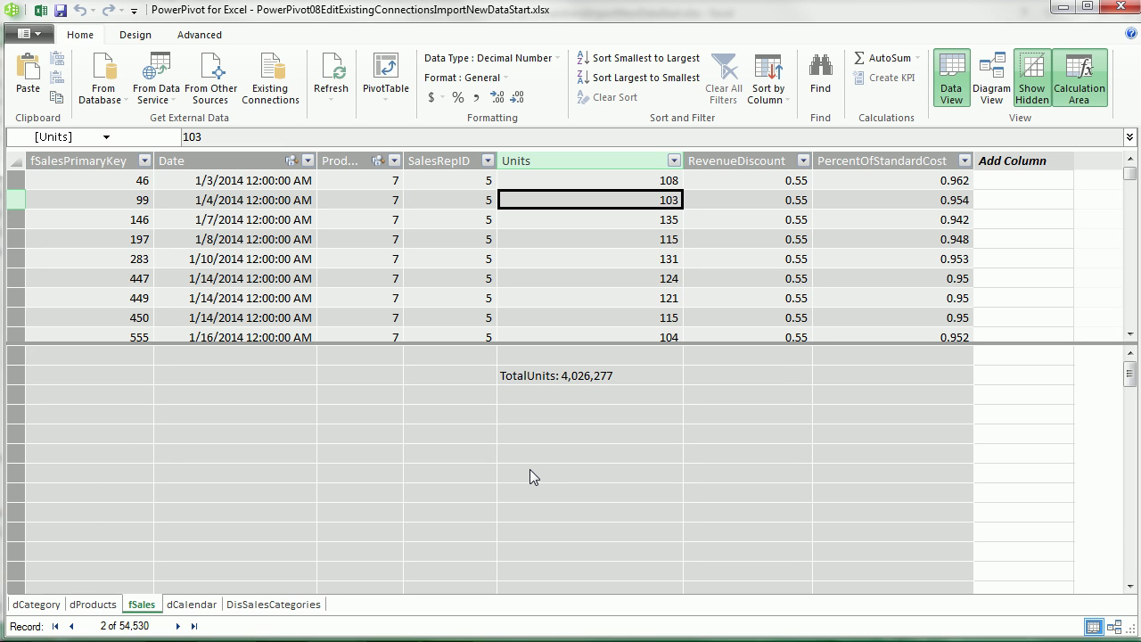
key(Left)
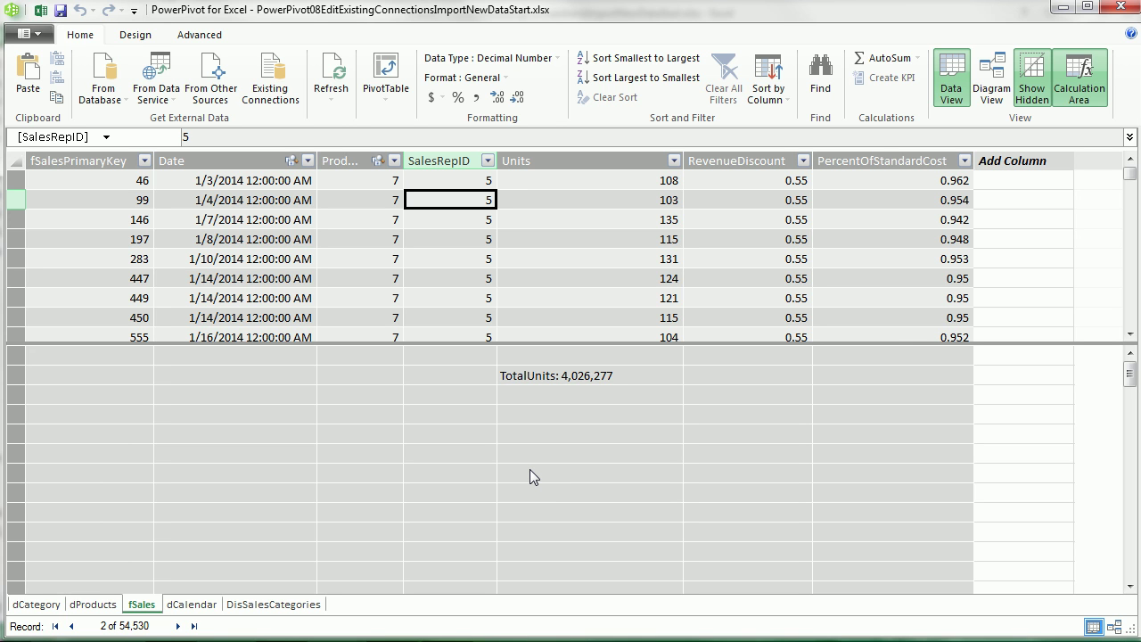